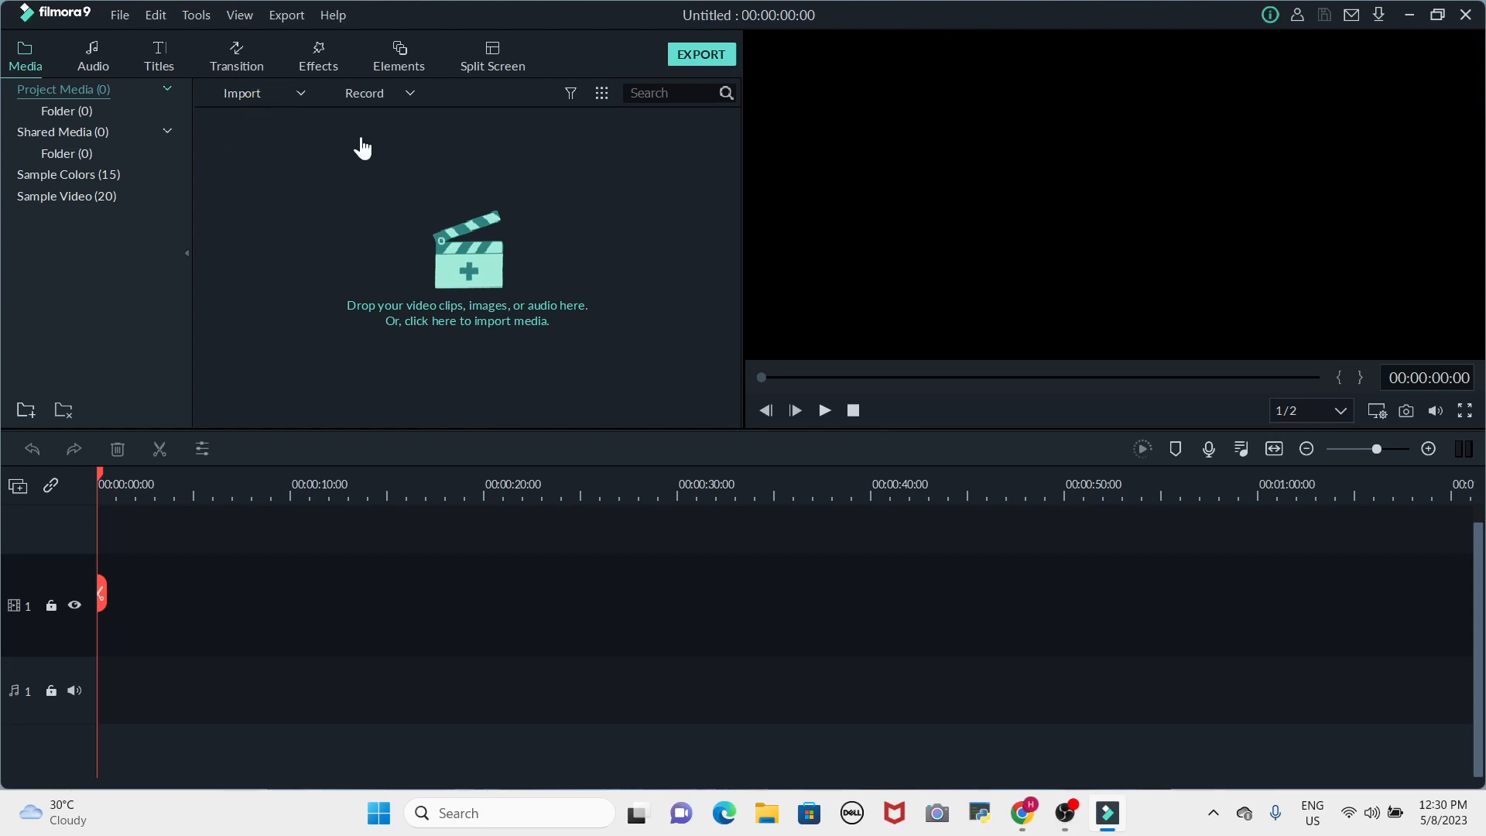
Import the Dr__Applesmith_AdobeExpress video from the Downloads folder into the project media
click(471, 276)
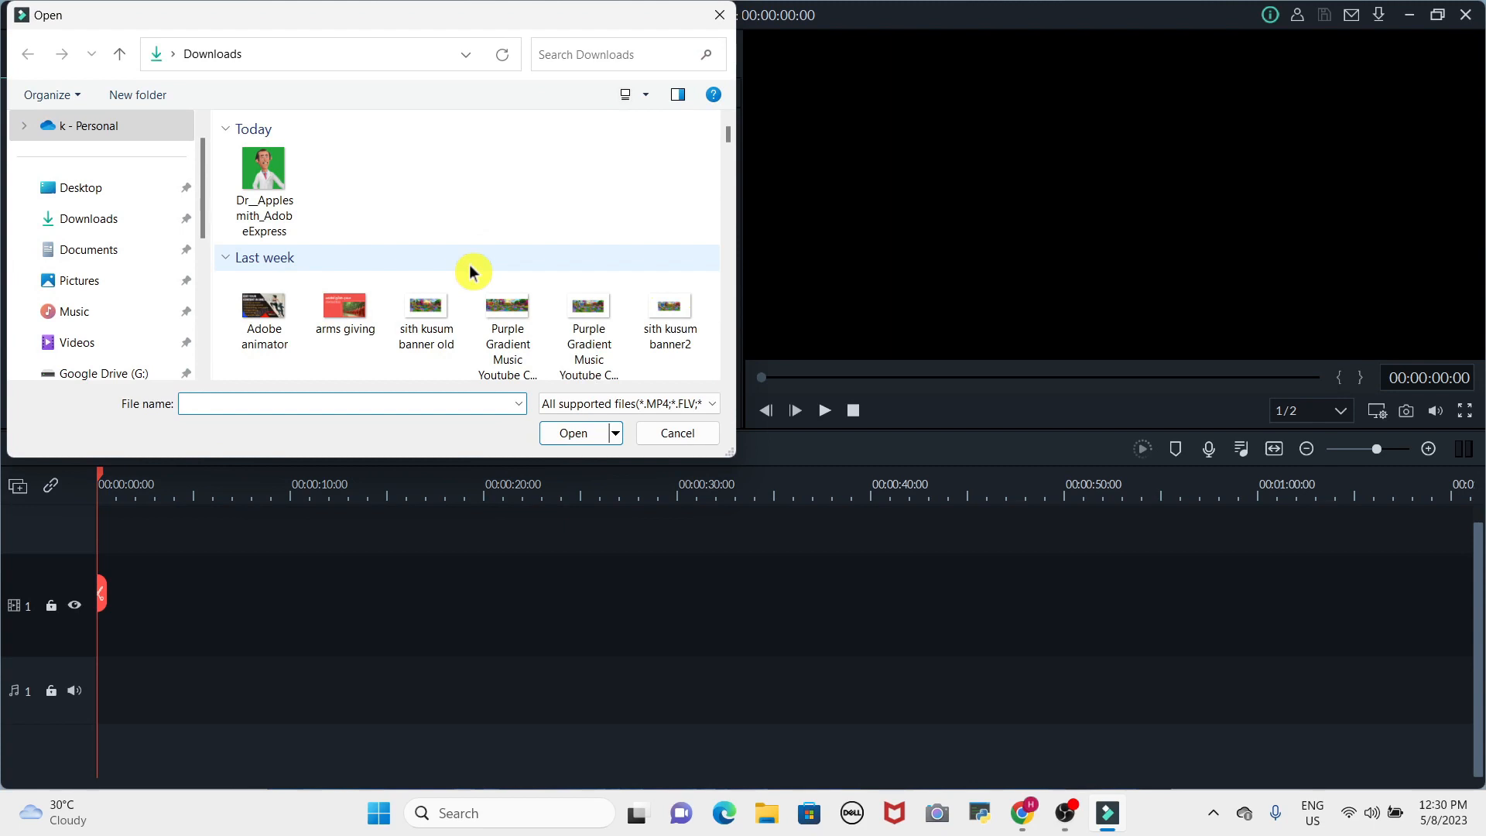
click(264, 183)
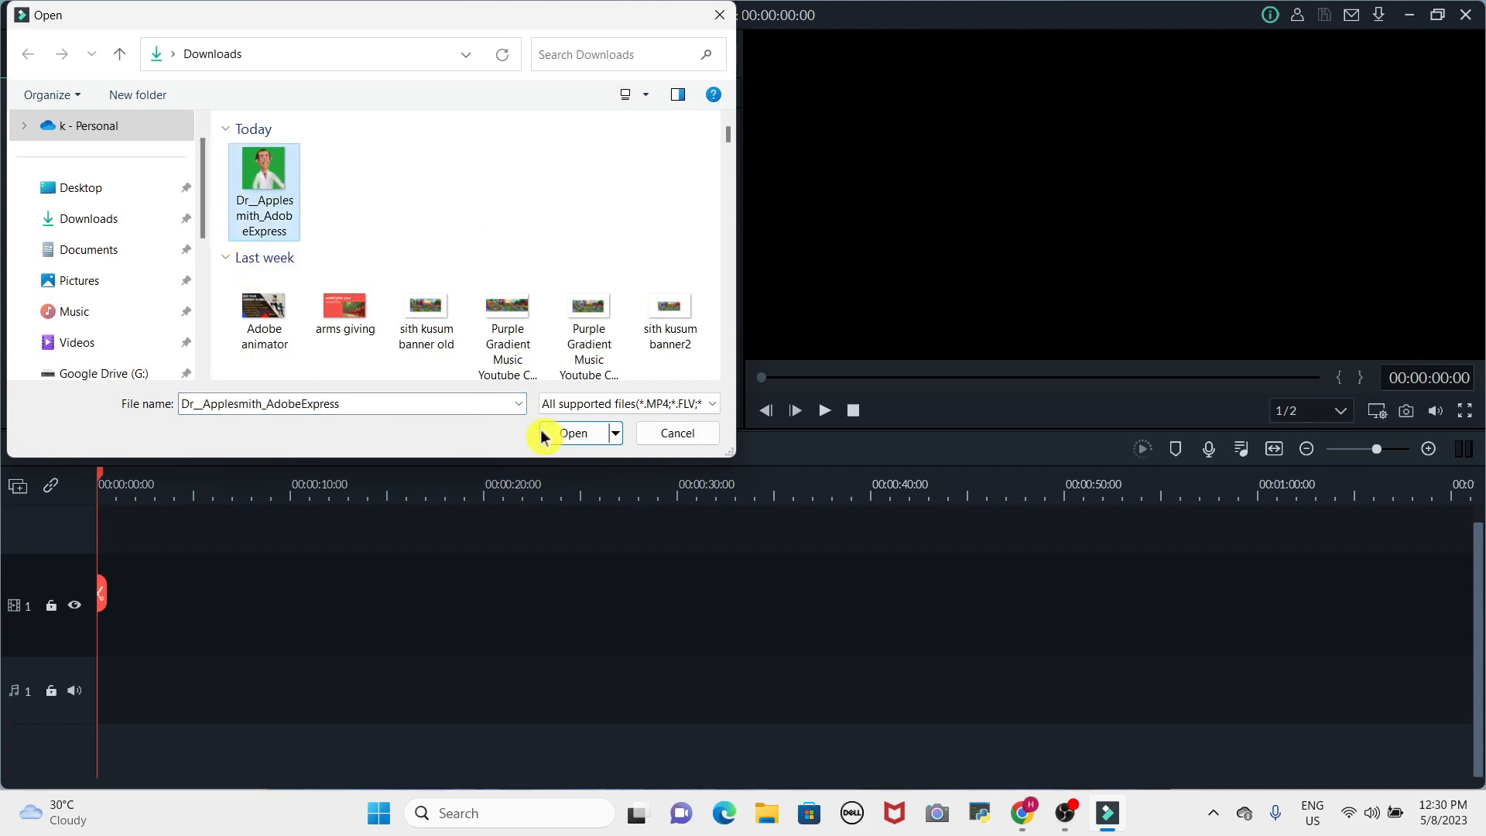
click(563, 434)
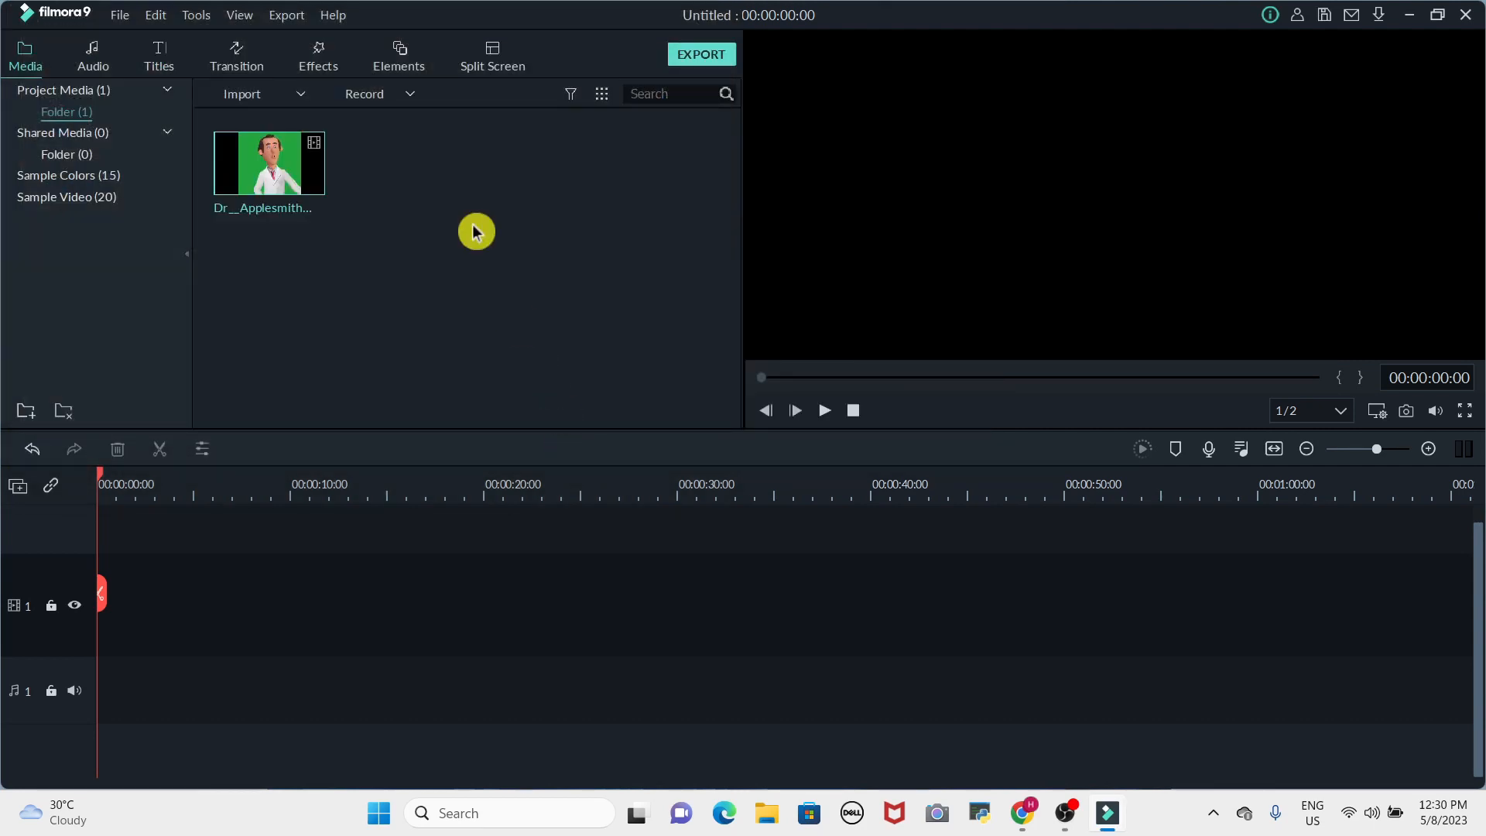
Import the My Video3 clip from the Youtube folder on the D: drive into the project media
click(486, 293)
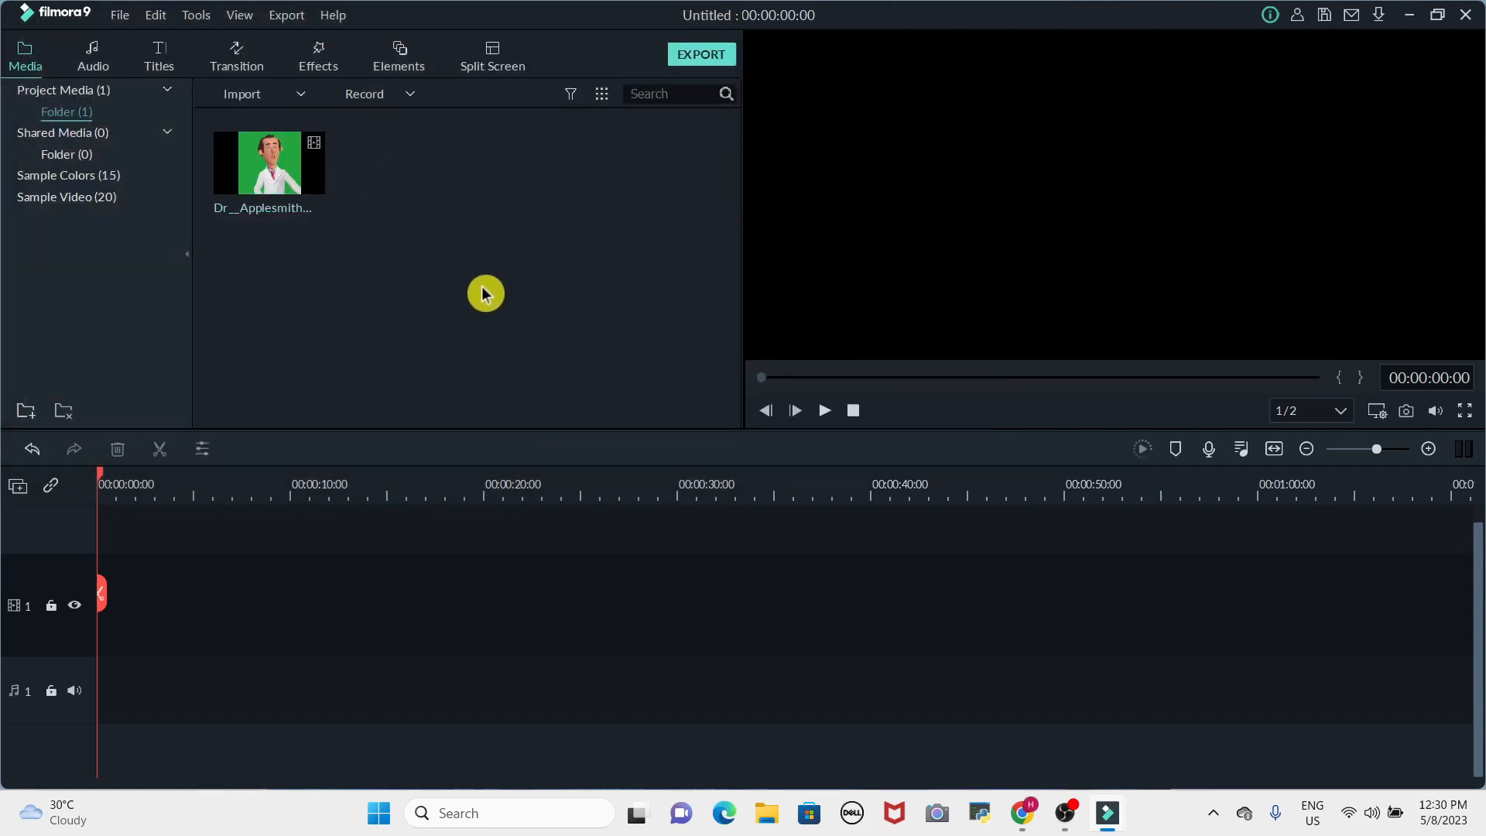
double_click(487, 293)
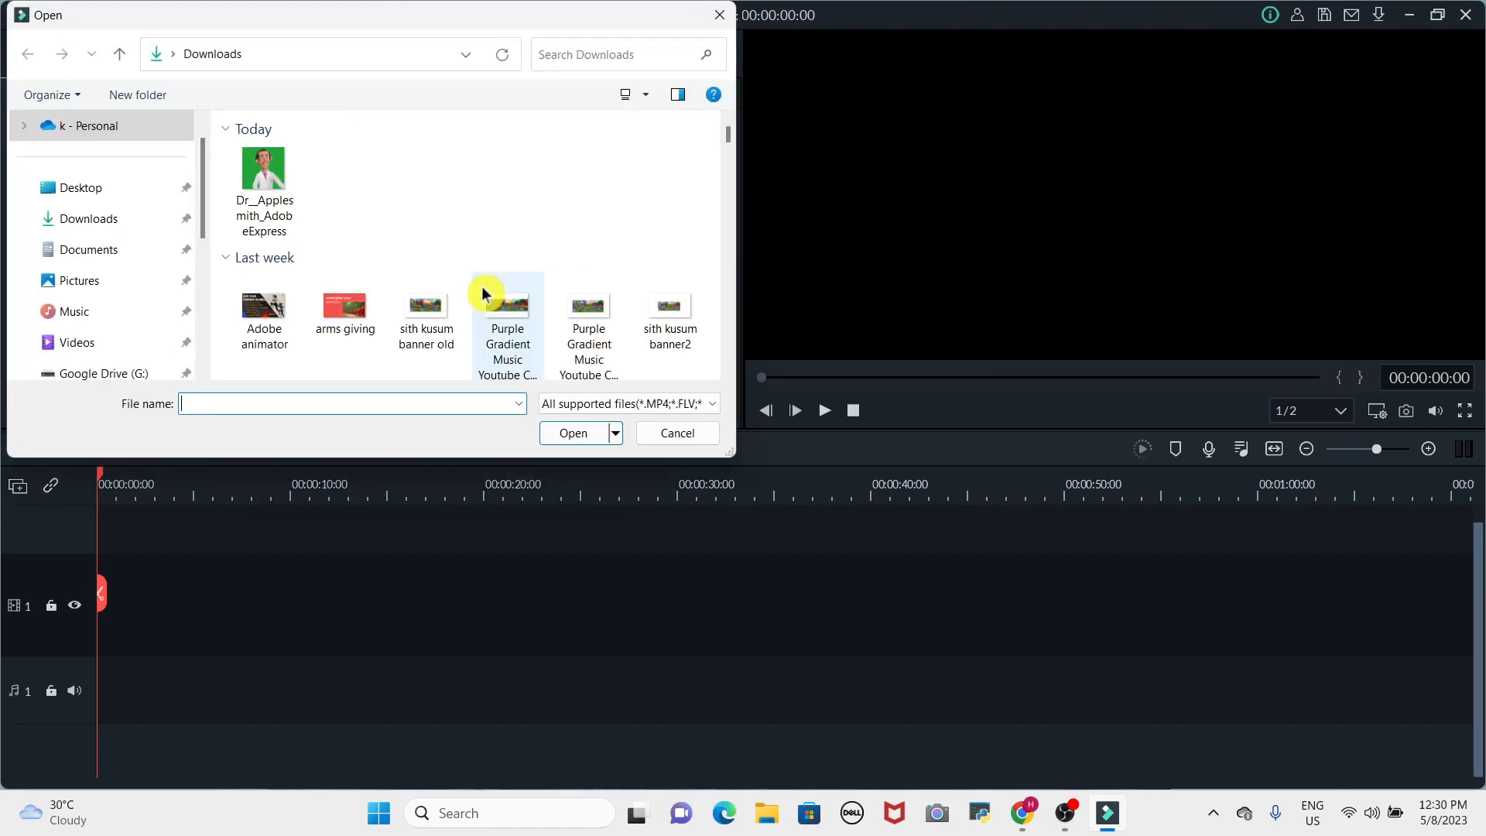
drag(207, 189, 213, 326)
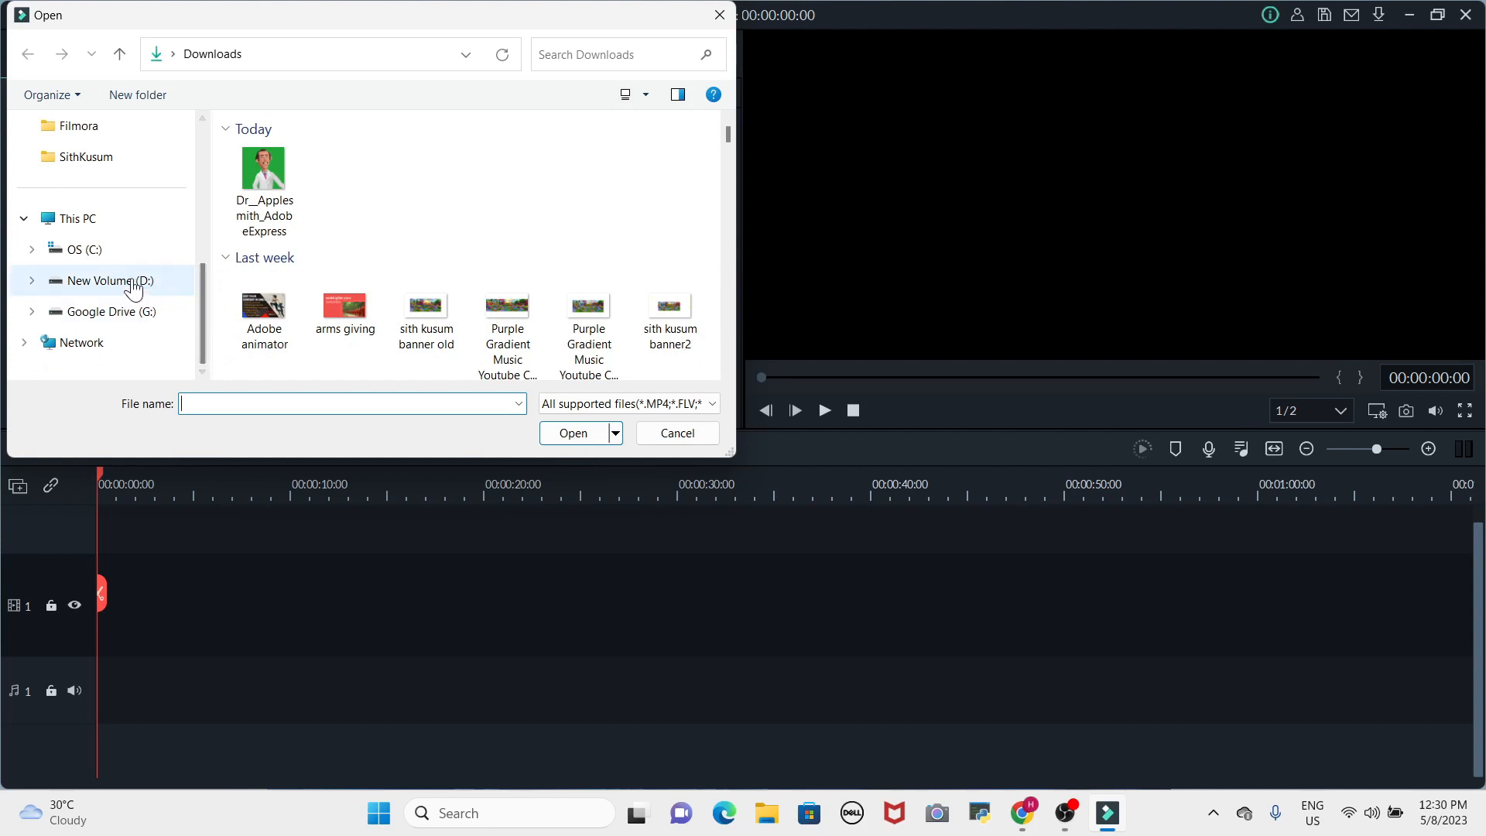
click(134, 283)
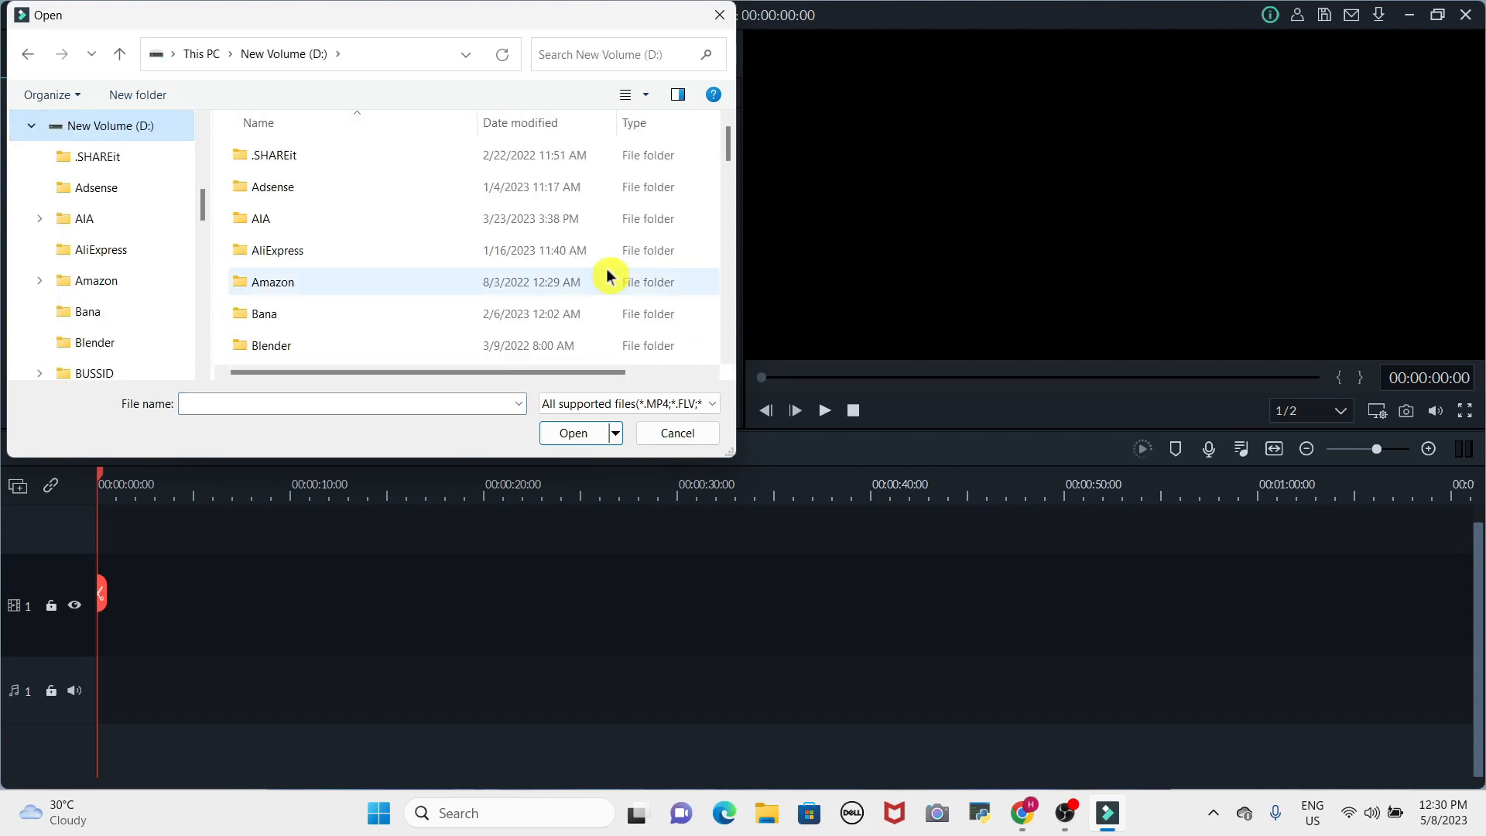
drag(731, 153, 726, 362)
double_click(280, 321)
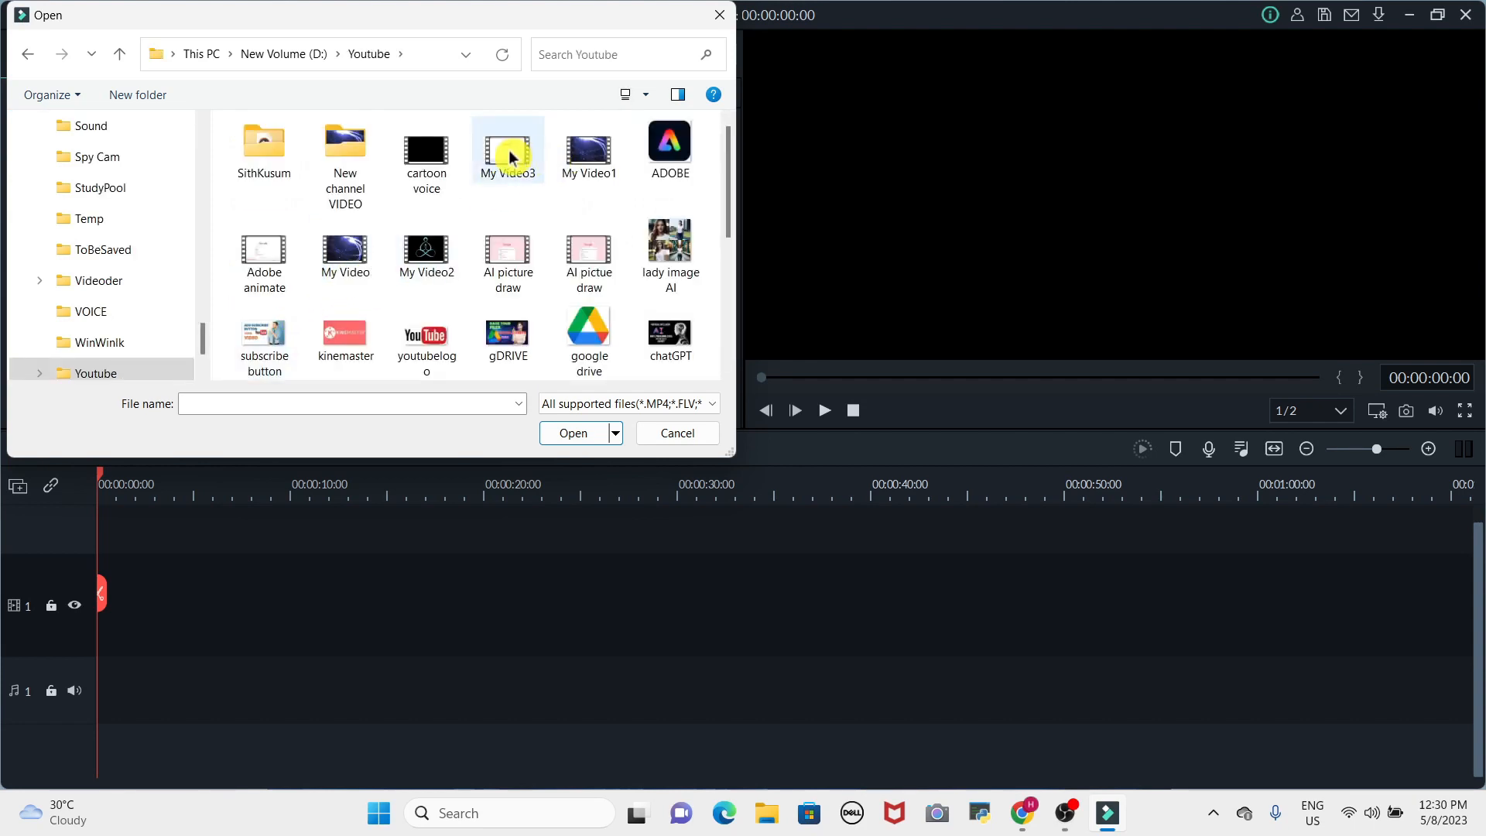
click(569, 432)
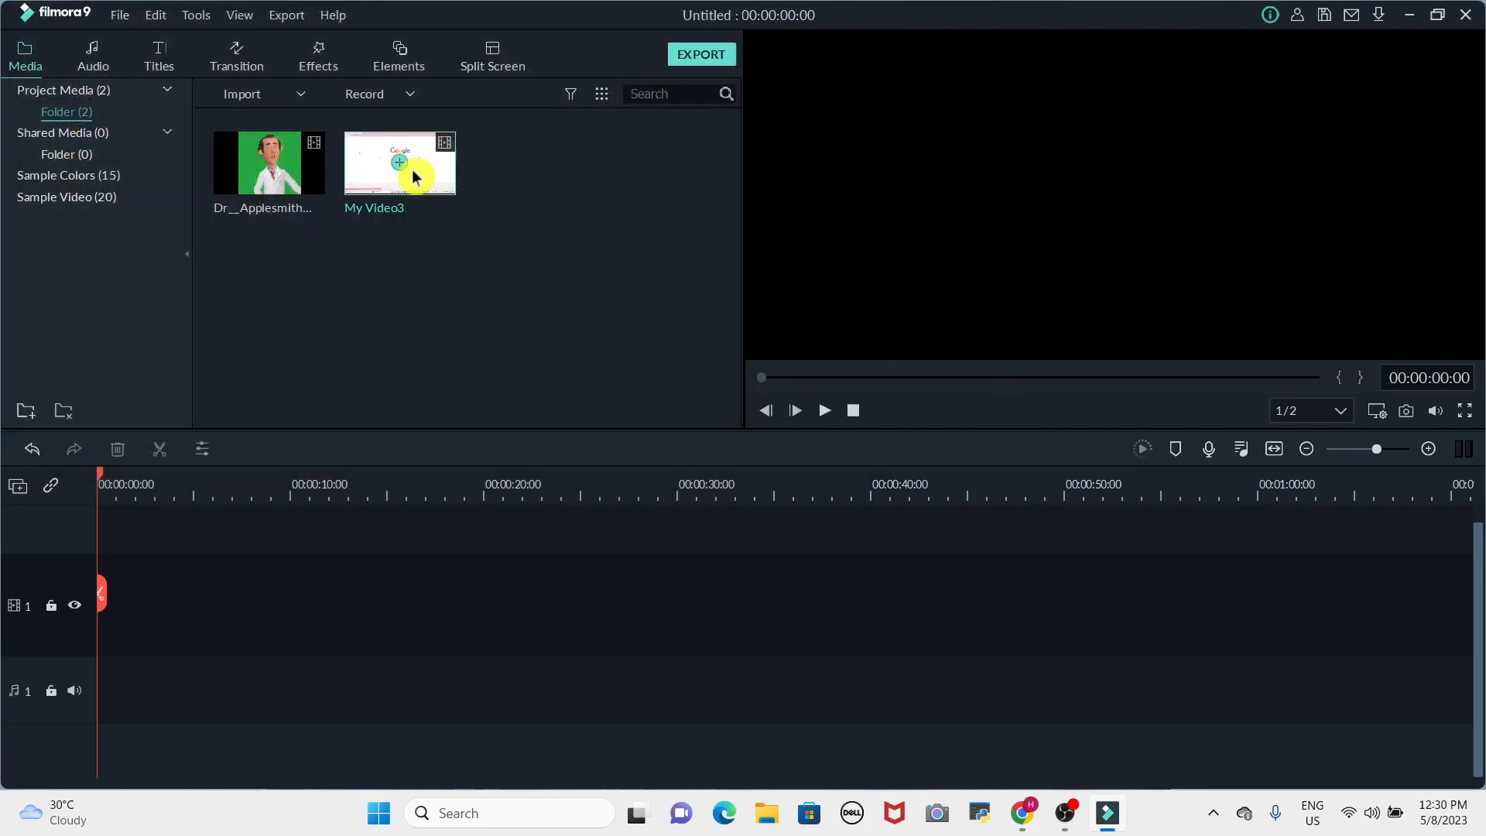
Add My Video3 to the timeline, keeping the project settings at 1920 x 1080 25fps
click(398, 165)
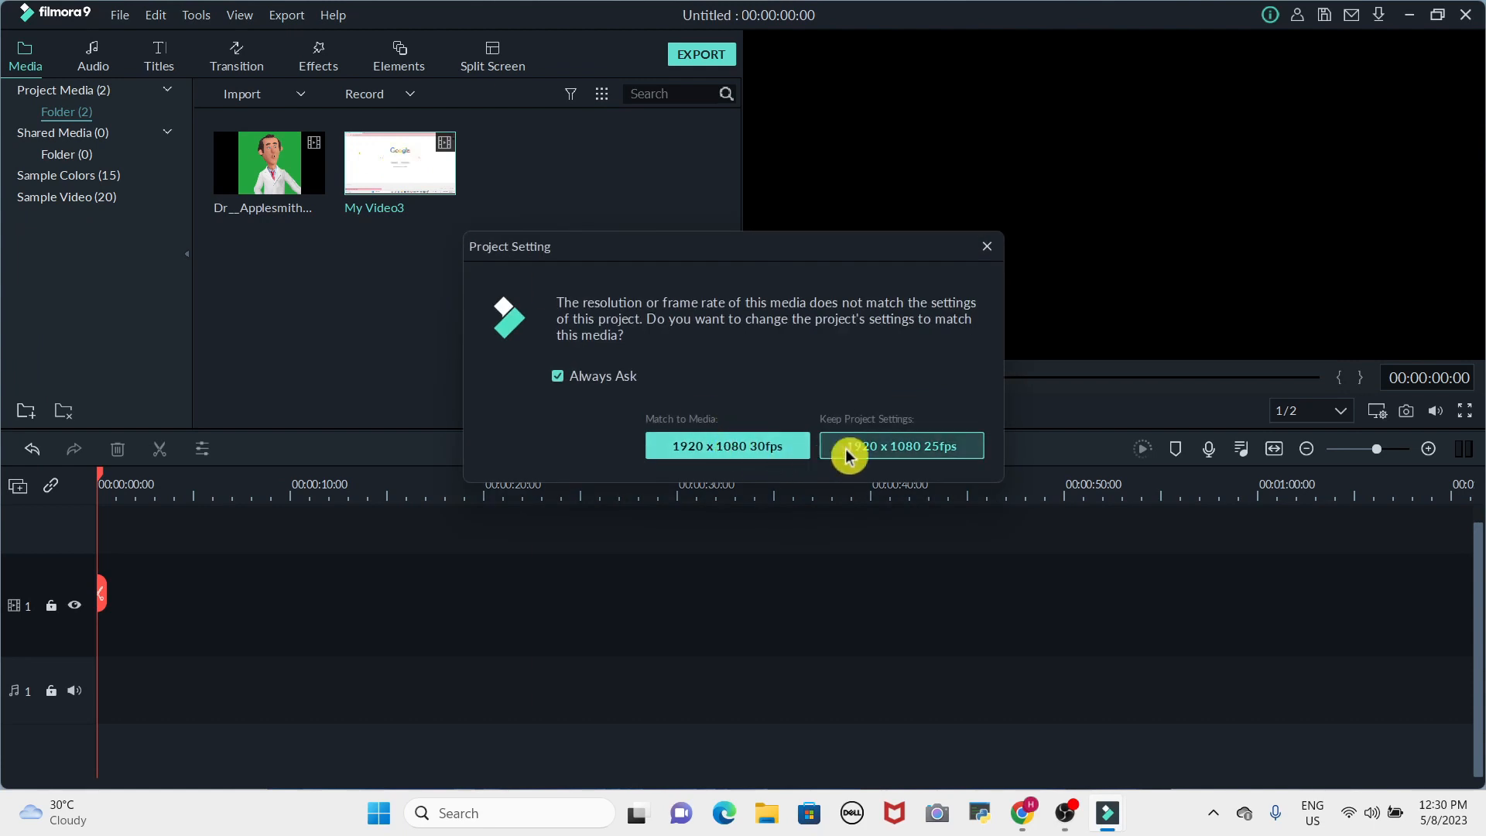
click(870, 457)
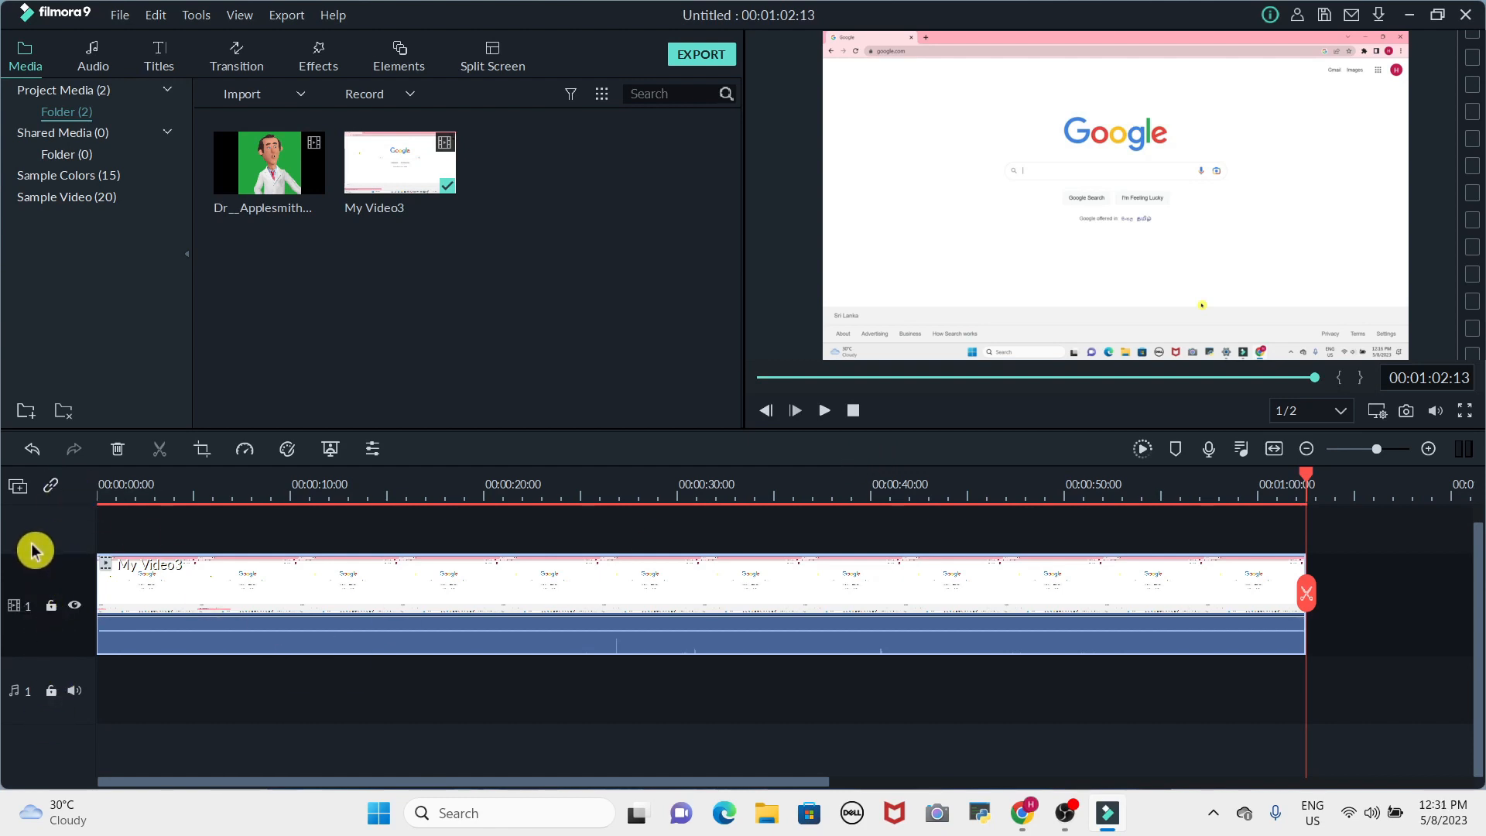
Add a second video track and lower the My Video3 clip's audio volume all the way down
click(18, 489)
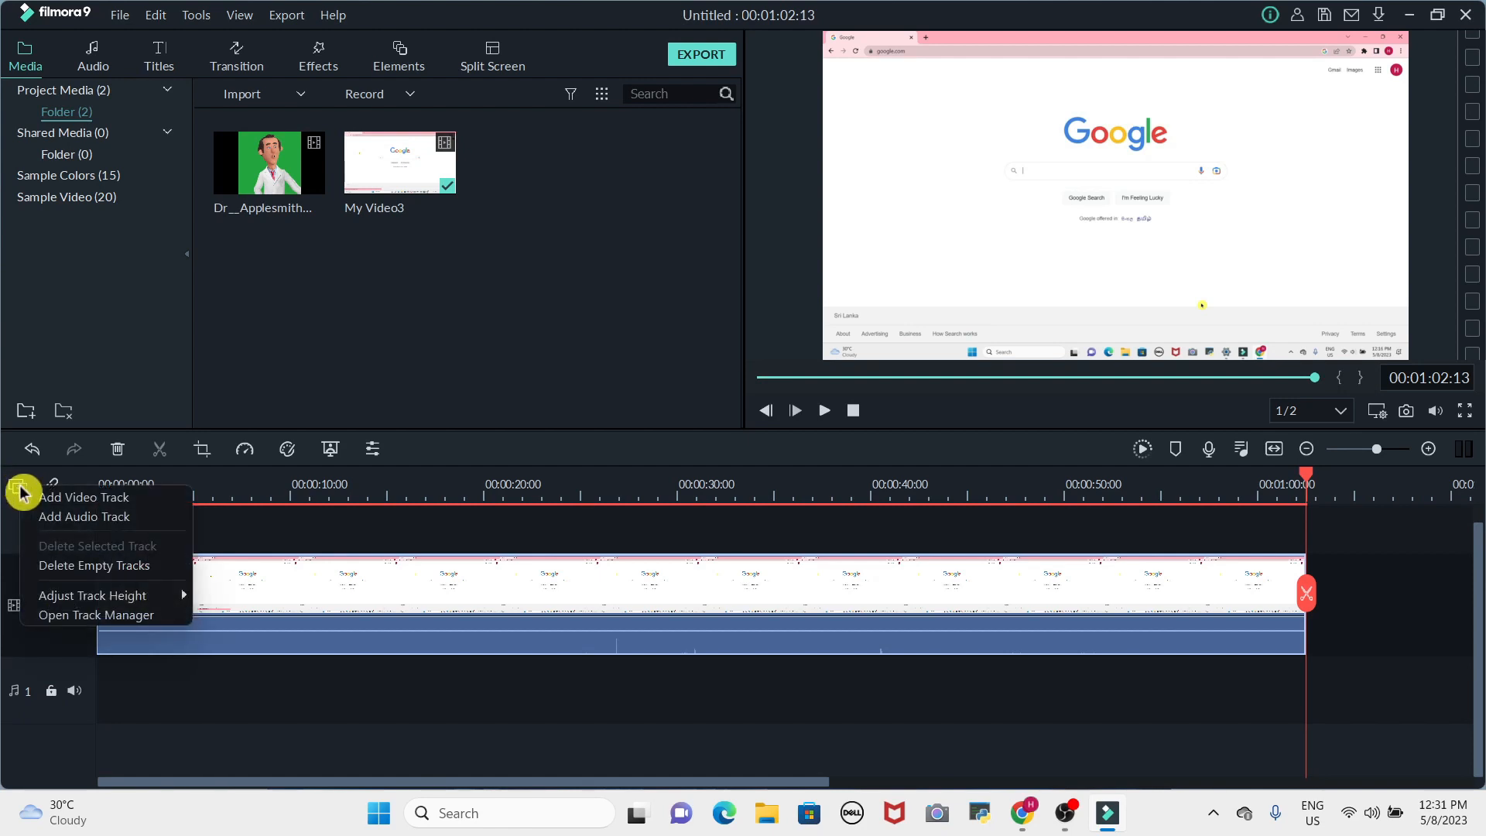
click(77, 498)
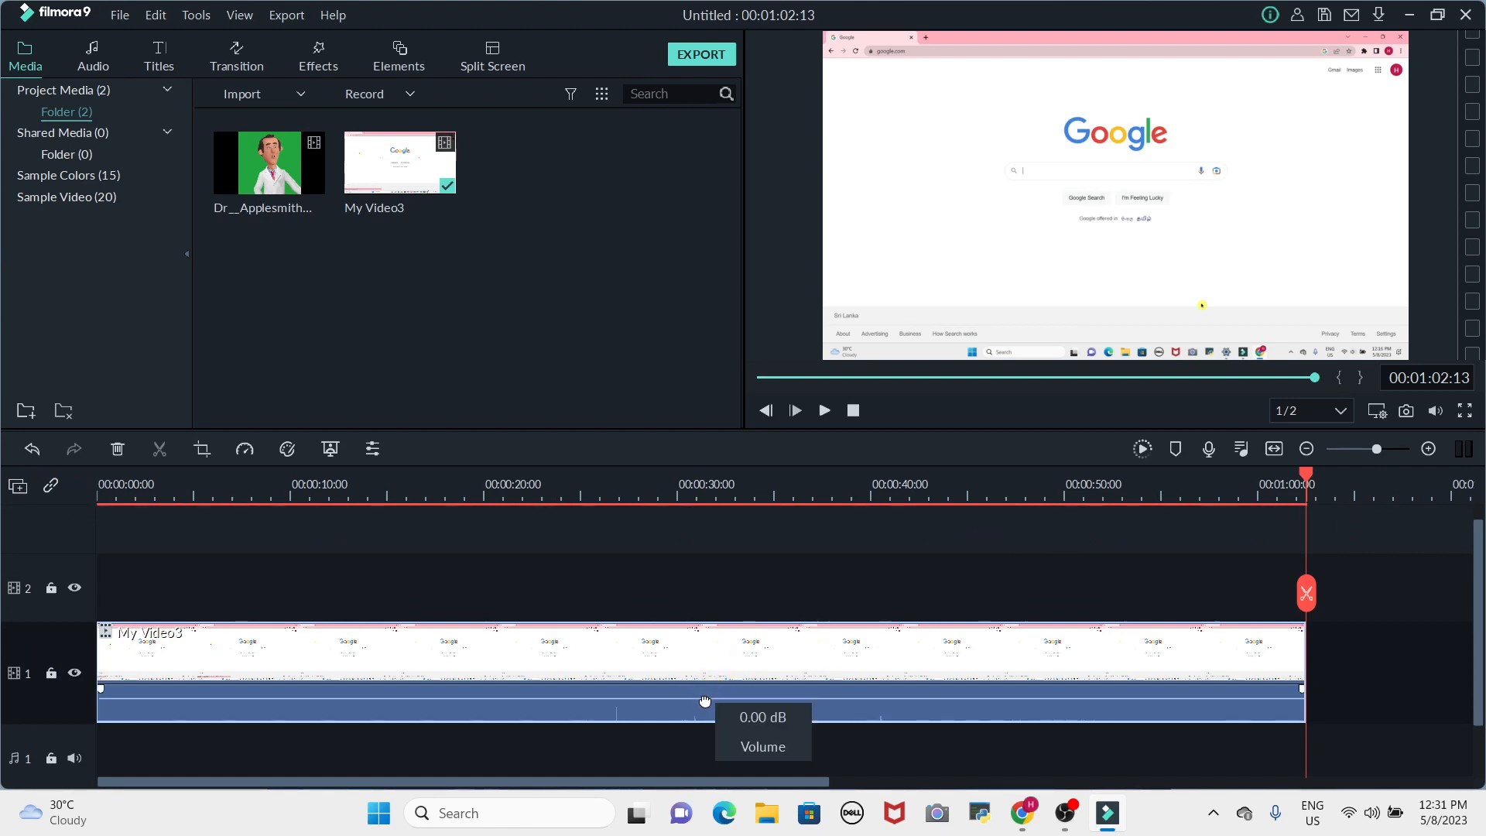
drag(704, 701, 704, 730)
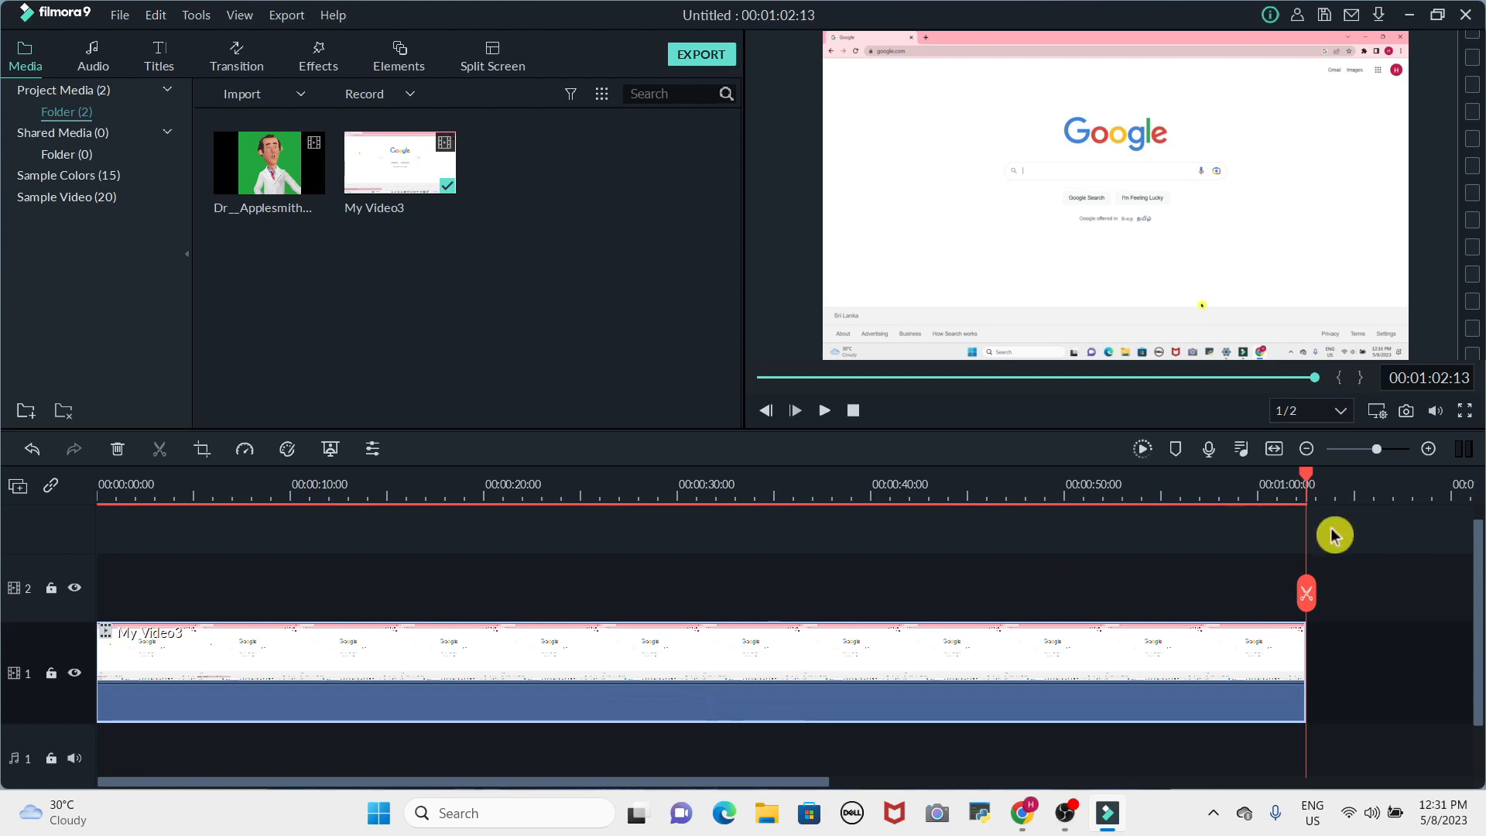
Add the Dr__Applesmith clip at the start of video track 2, locking track 1 during the insertion and unlocking it once the clip is placed
drag(1308, 482, 142, 587)
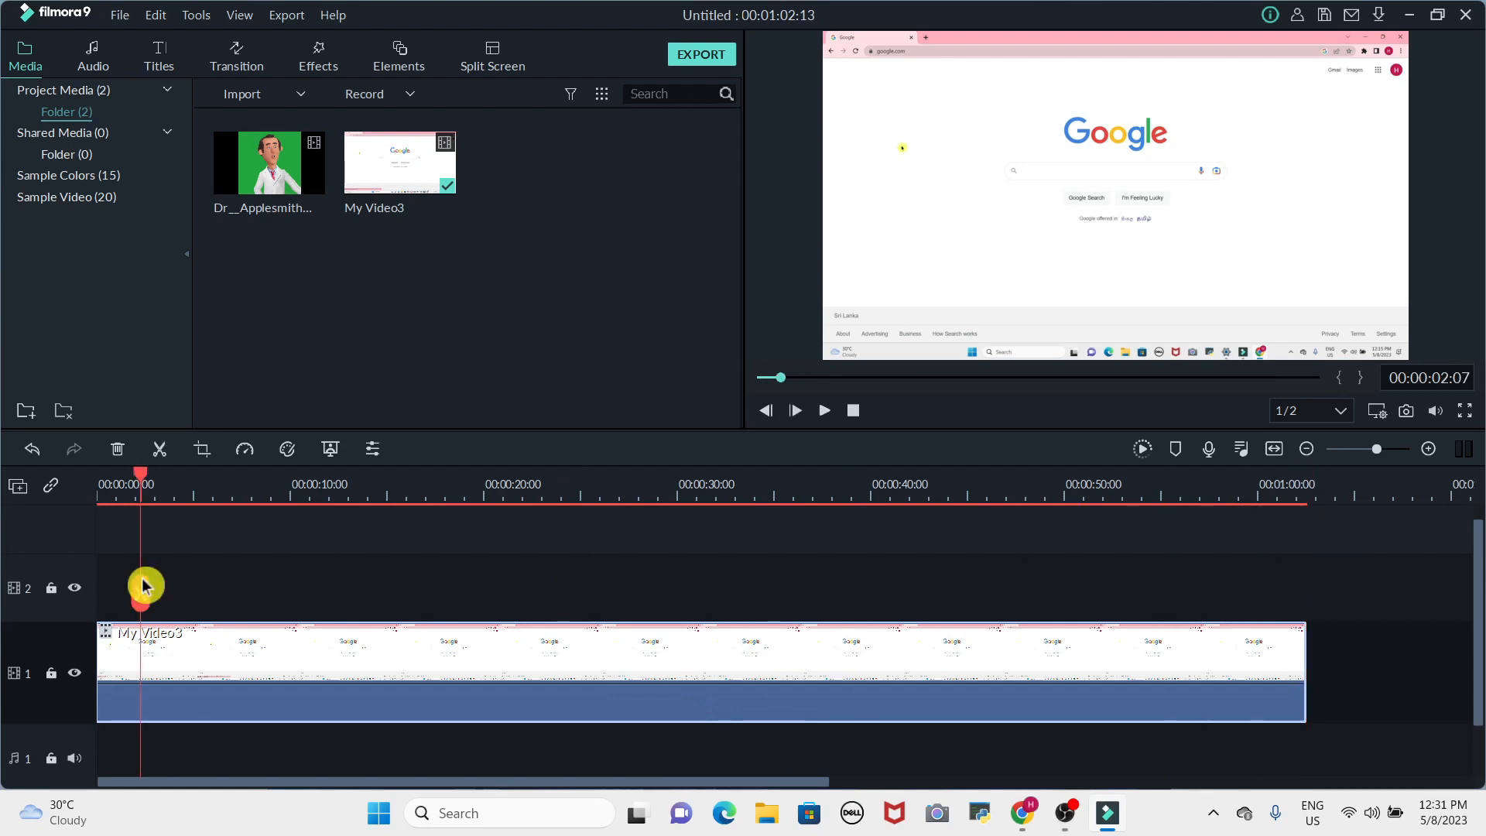
drag(147, 474, 81, 482)
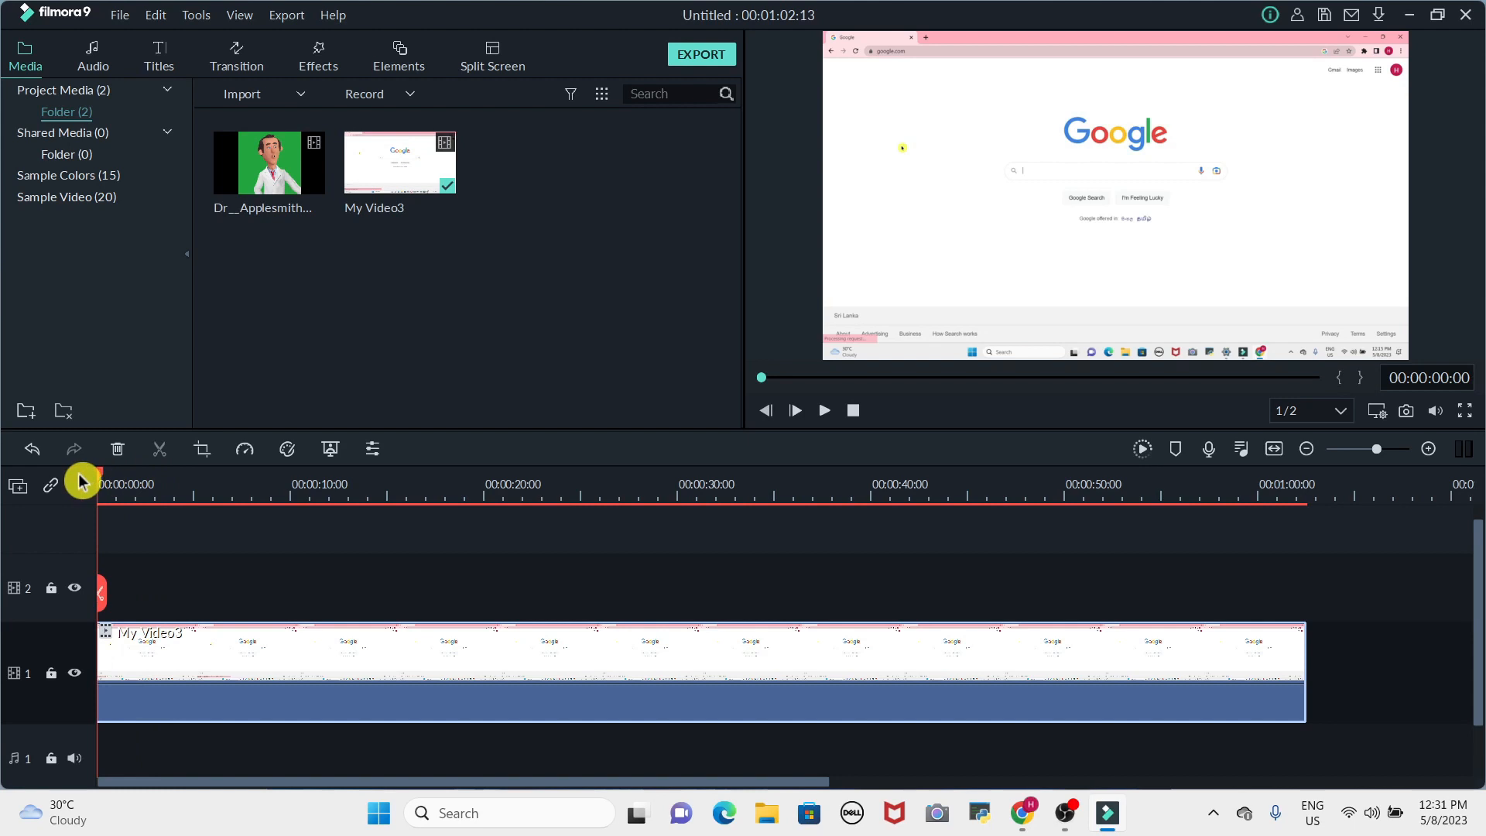
click(52, 675)
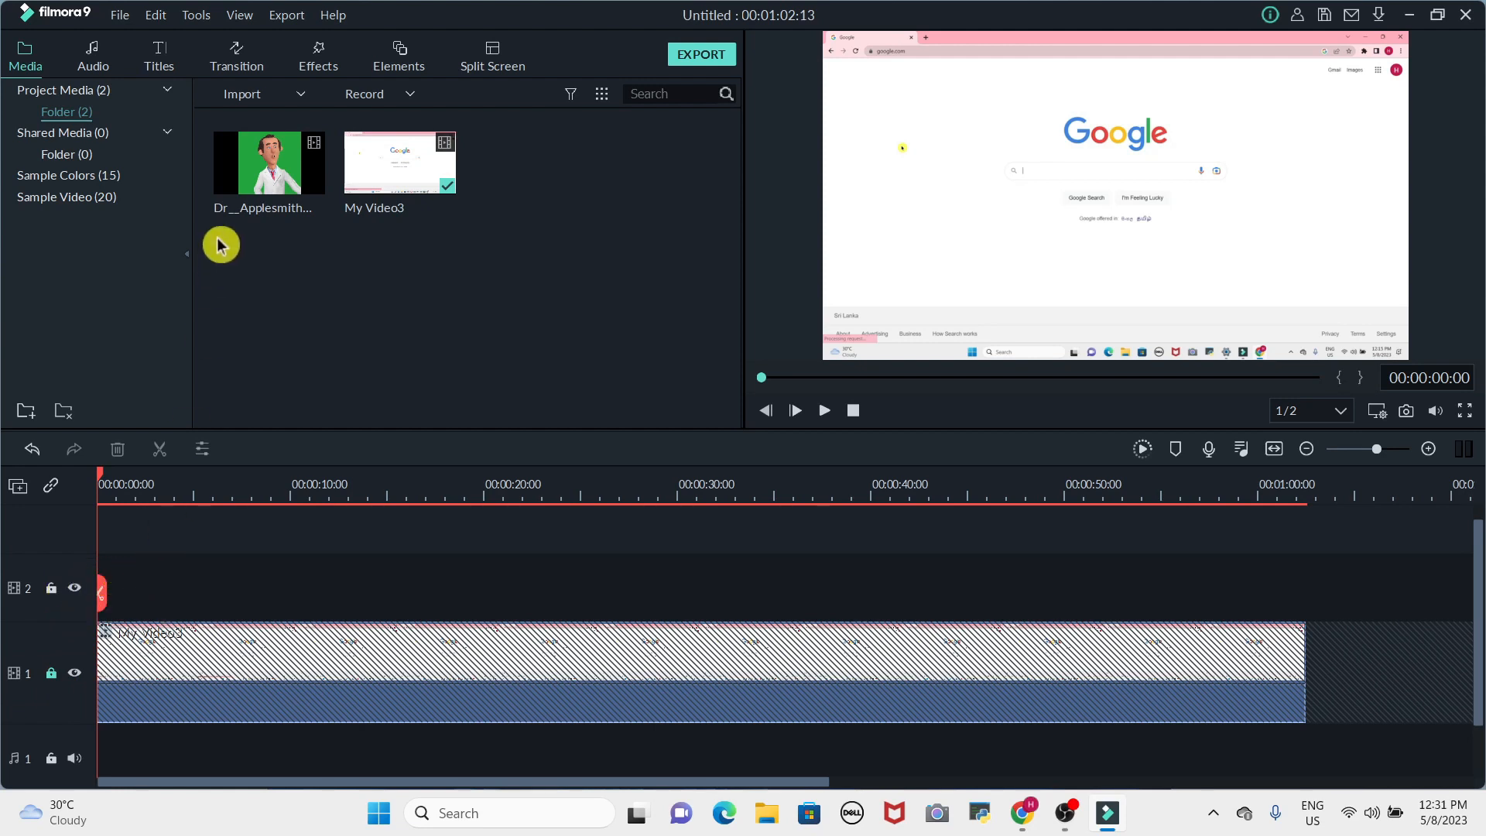
click(268, 172)
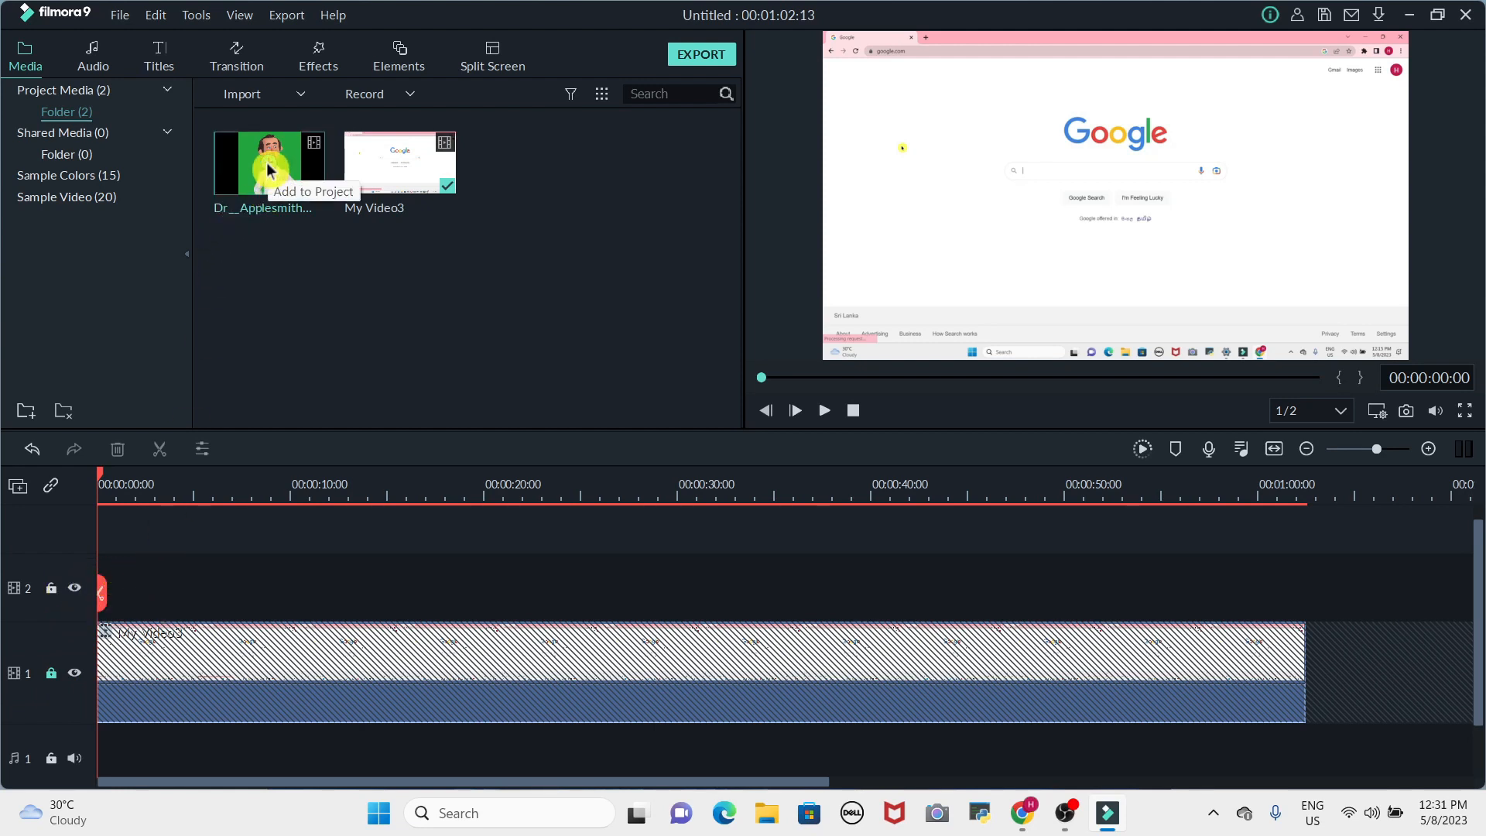
click(267, 168)
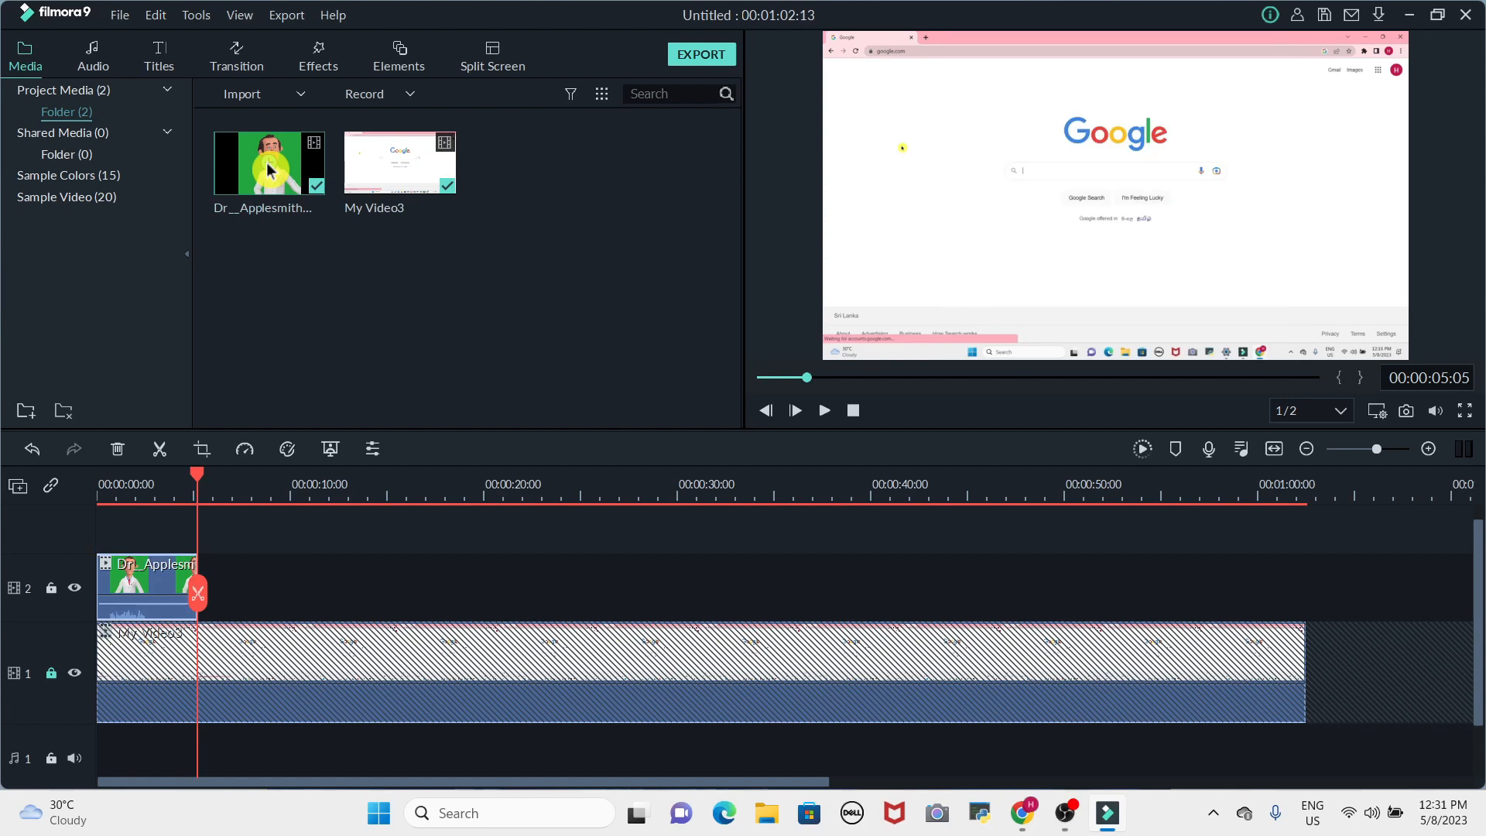
click(51, 674)
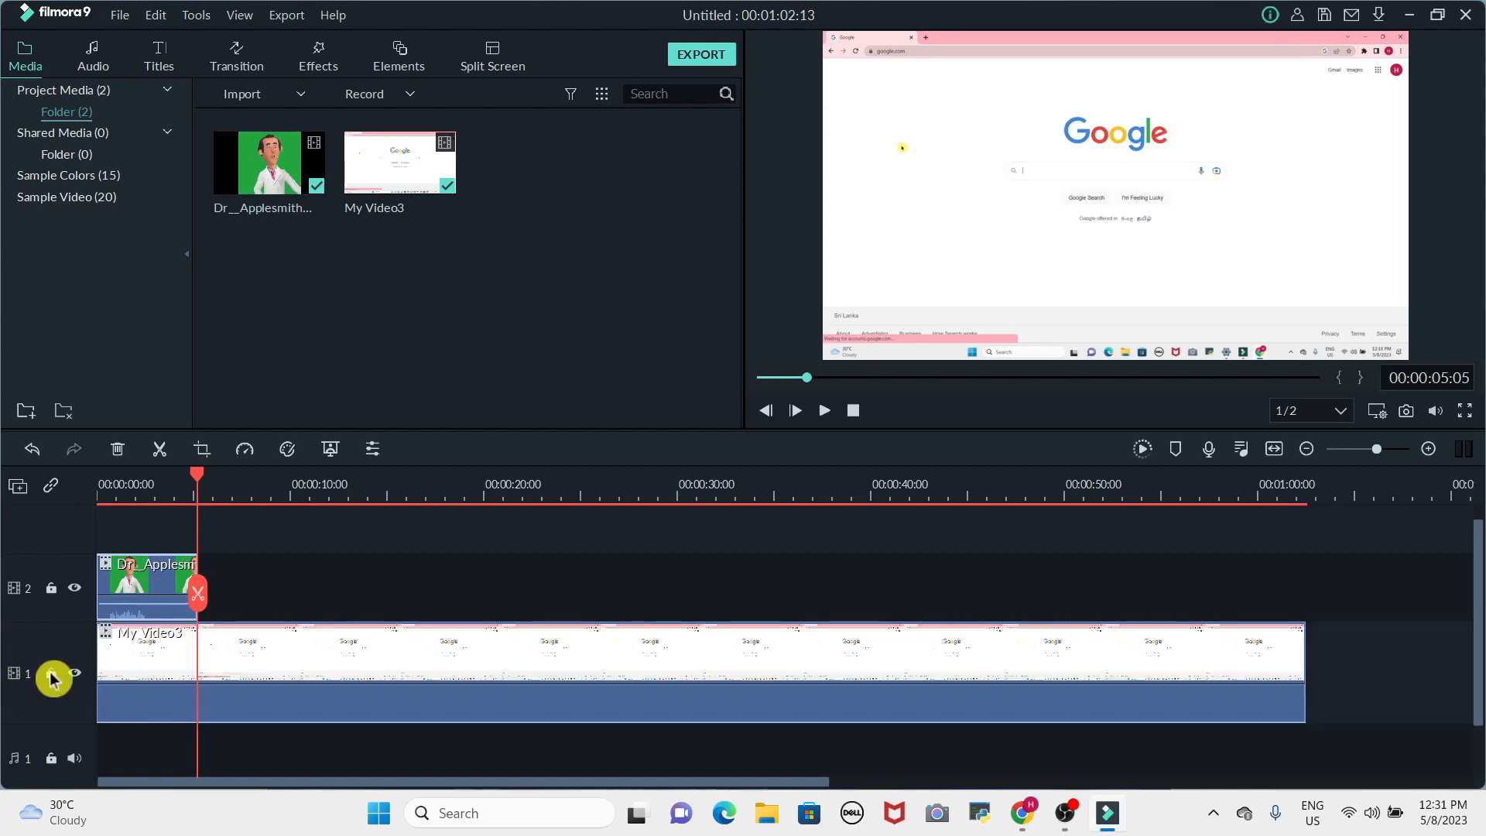
Move the Dr__Applesmith clip on track 2 to start at about 22 seconds and play the timeline around it
drag(124, 595, 557, 577)
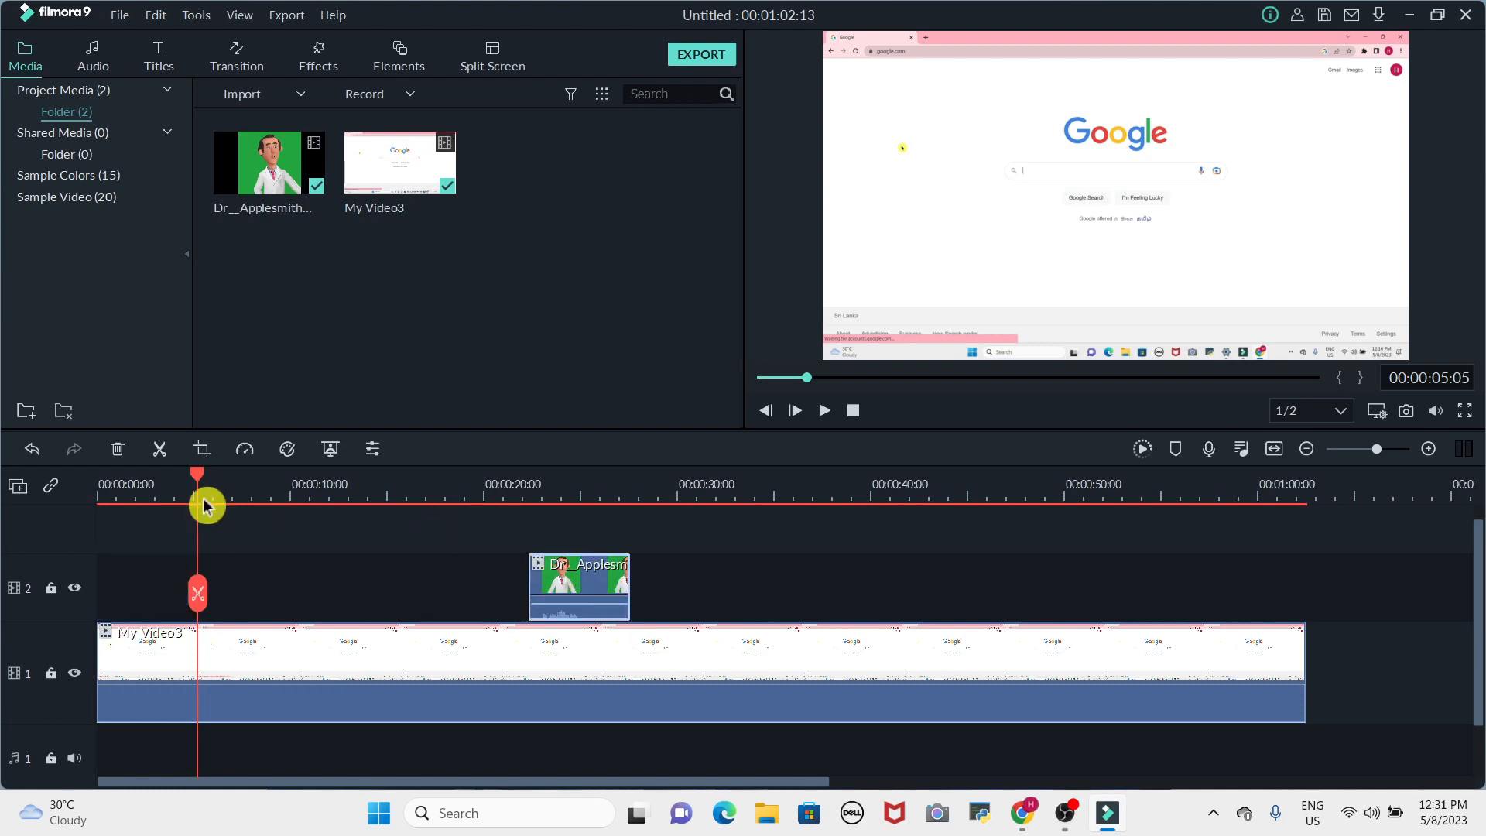
drag(207, 478, 480, 520)
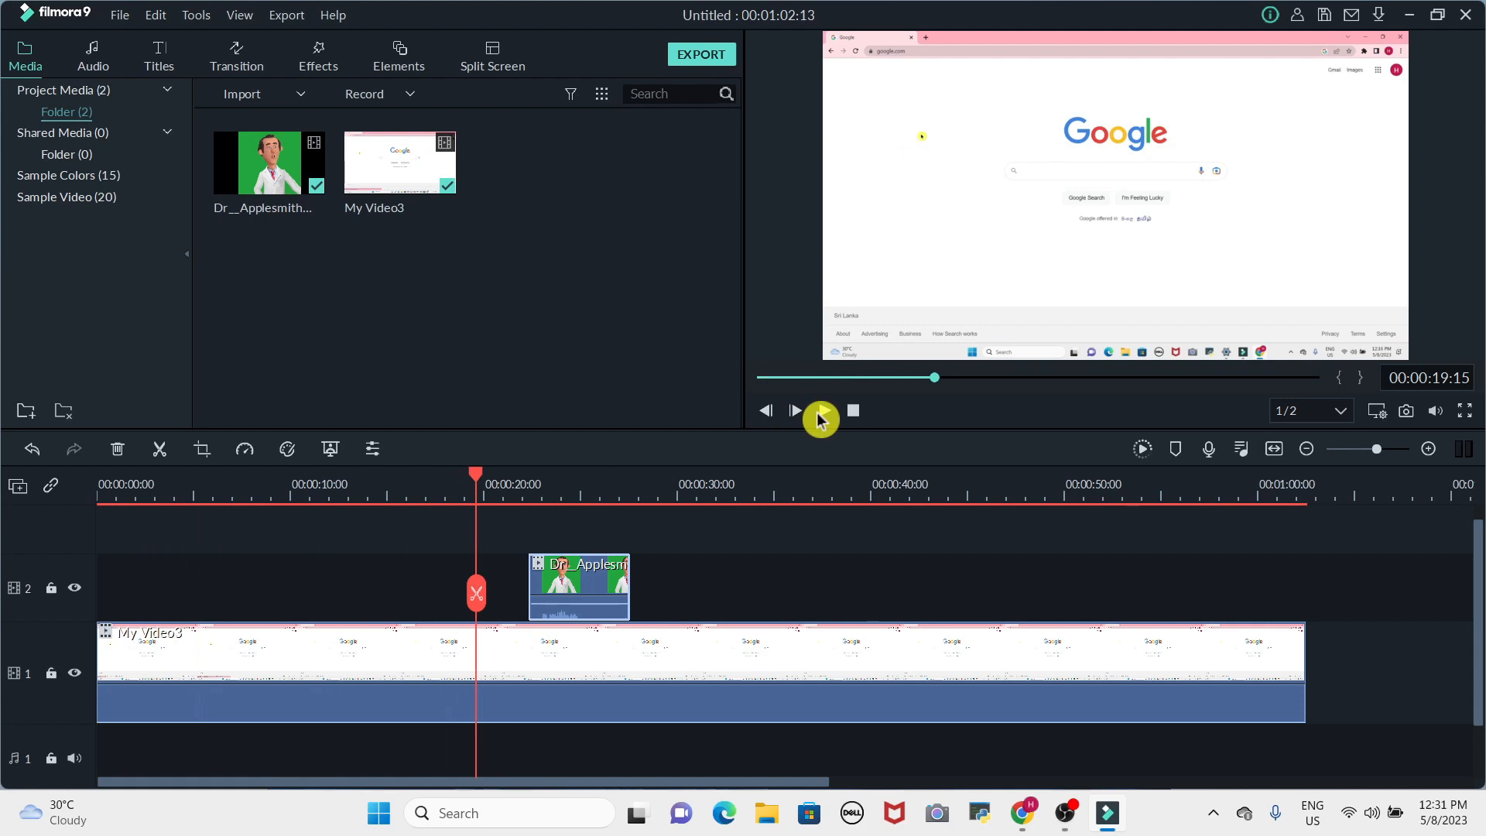
click(821, 416)
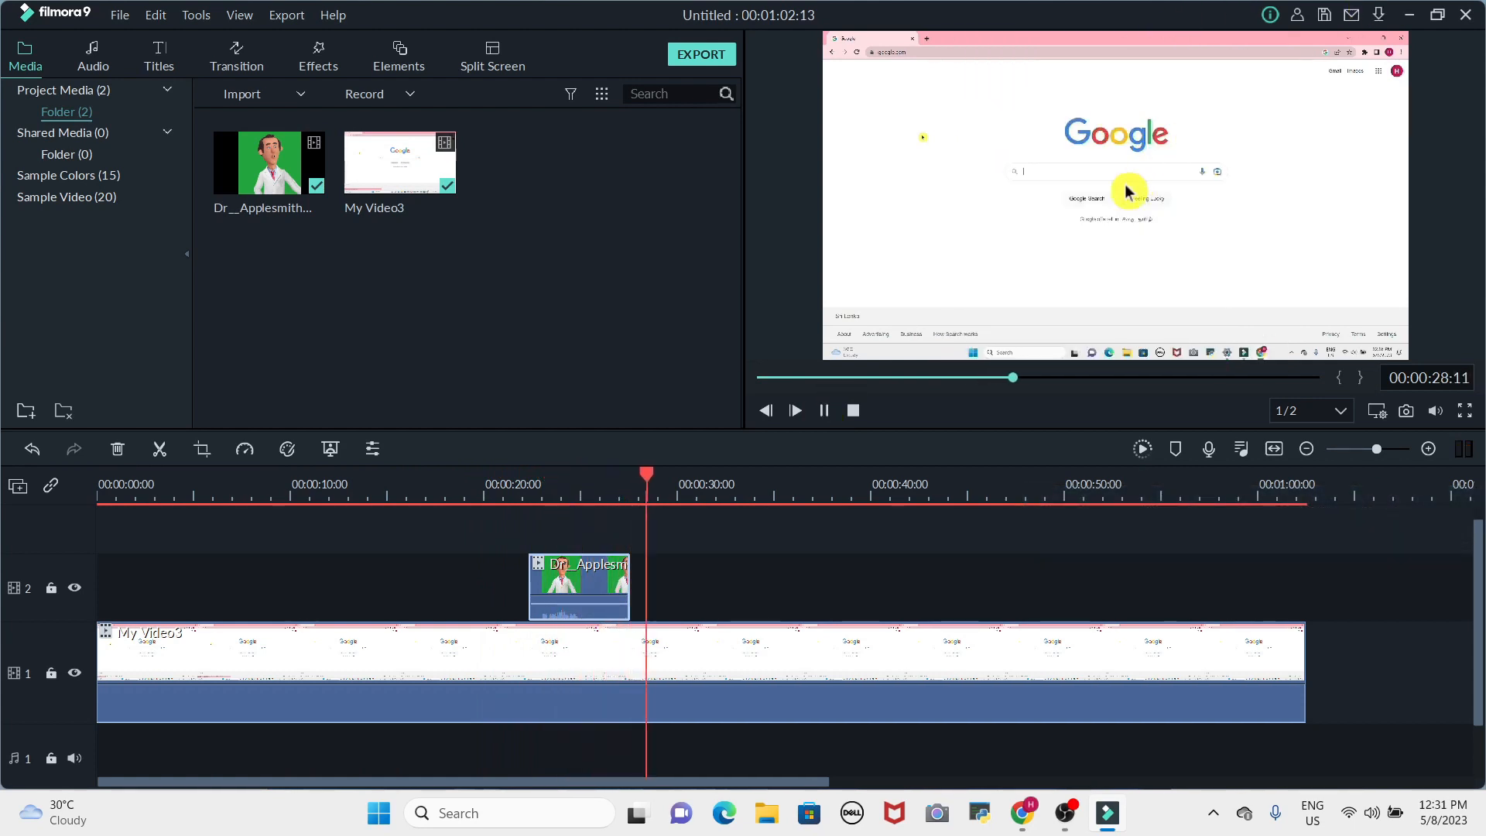
click(408, 509)
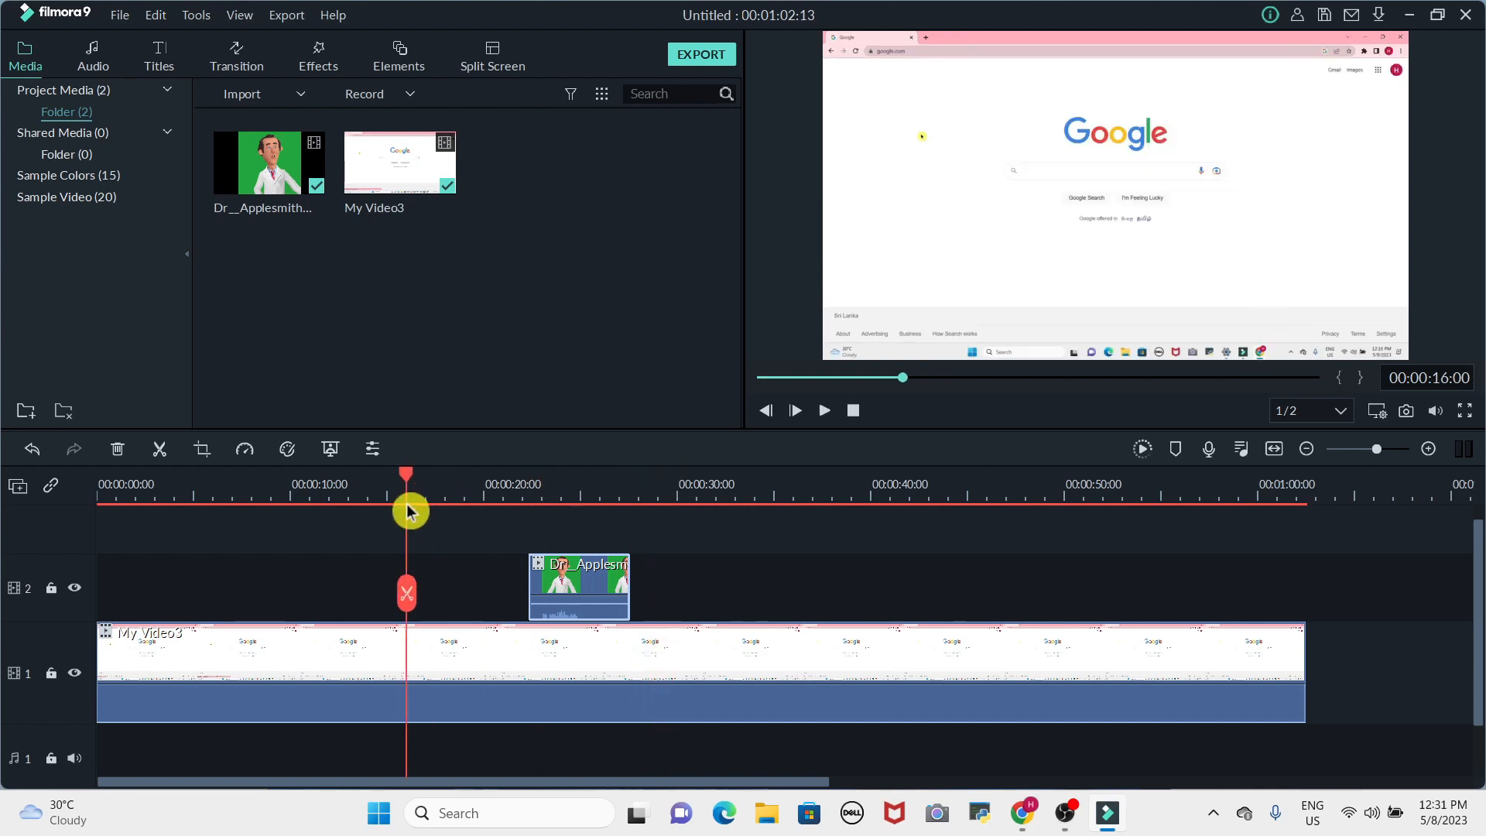
drag(409, 509, 451, 504)
click(825, 411)
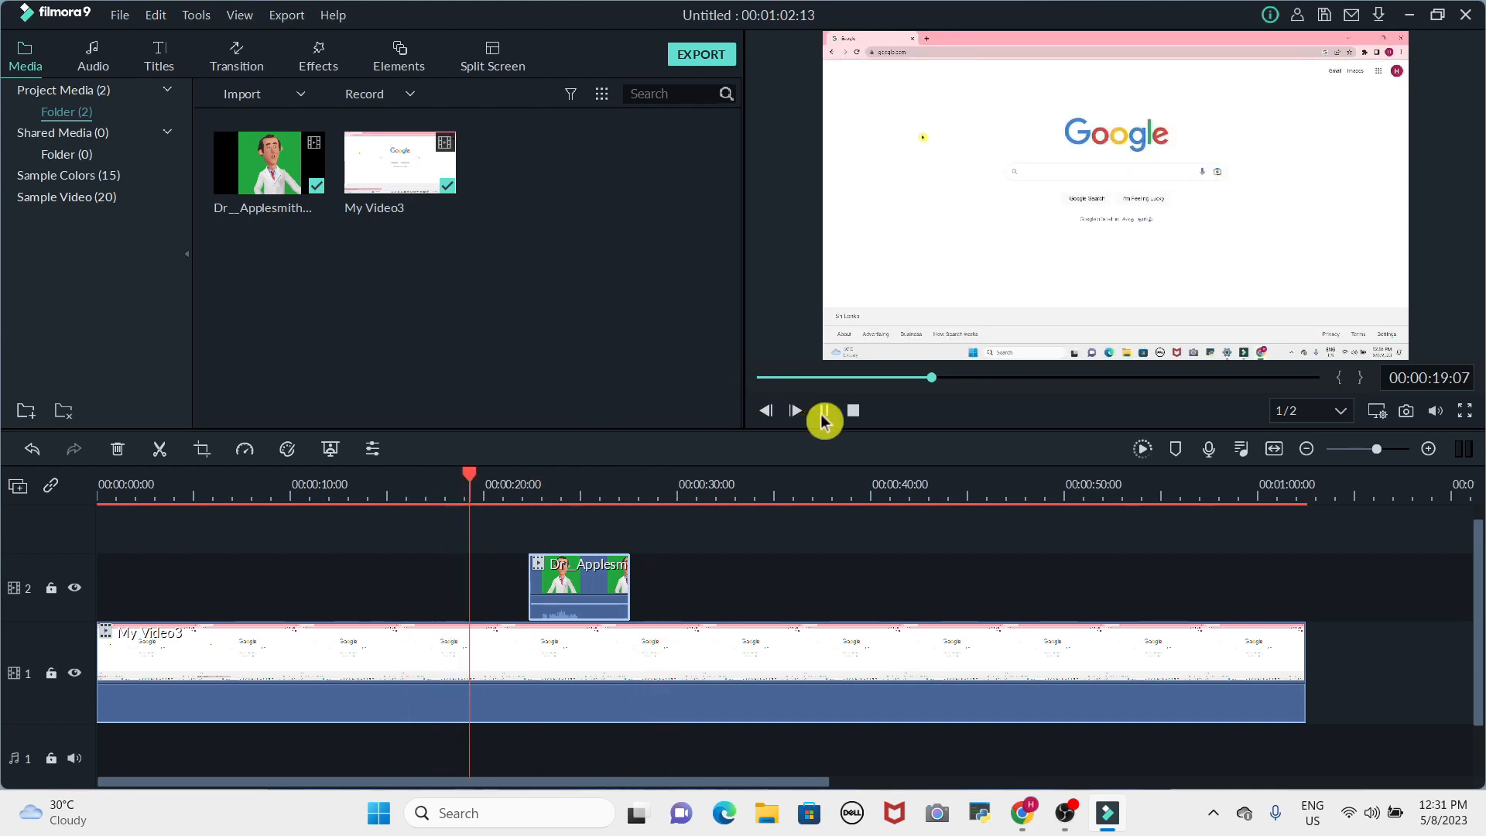
click(824, 410)
Enable Chroma Key on the Dr__Applesmith clip and sample its green background in the preview as the key color
click(561, 586)
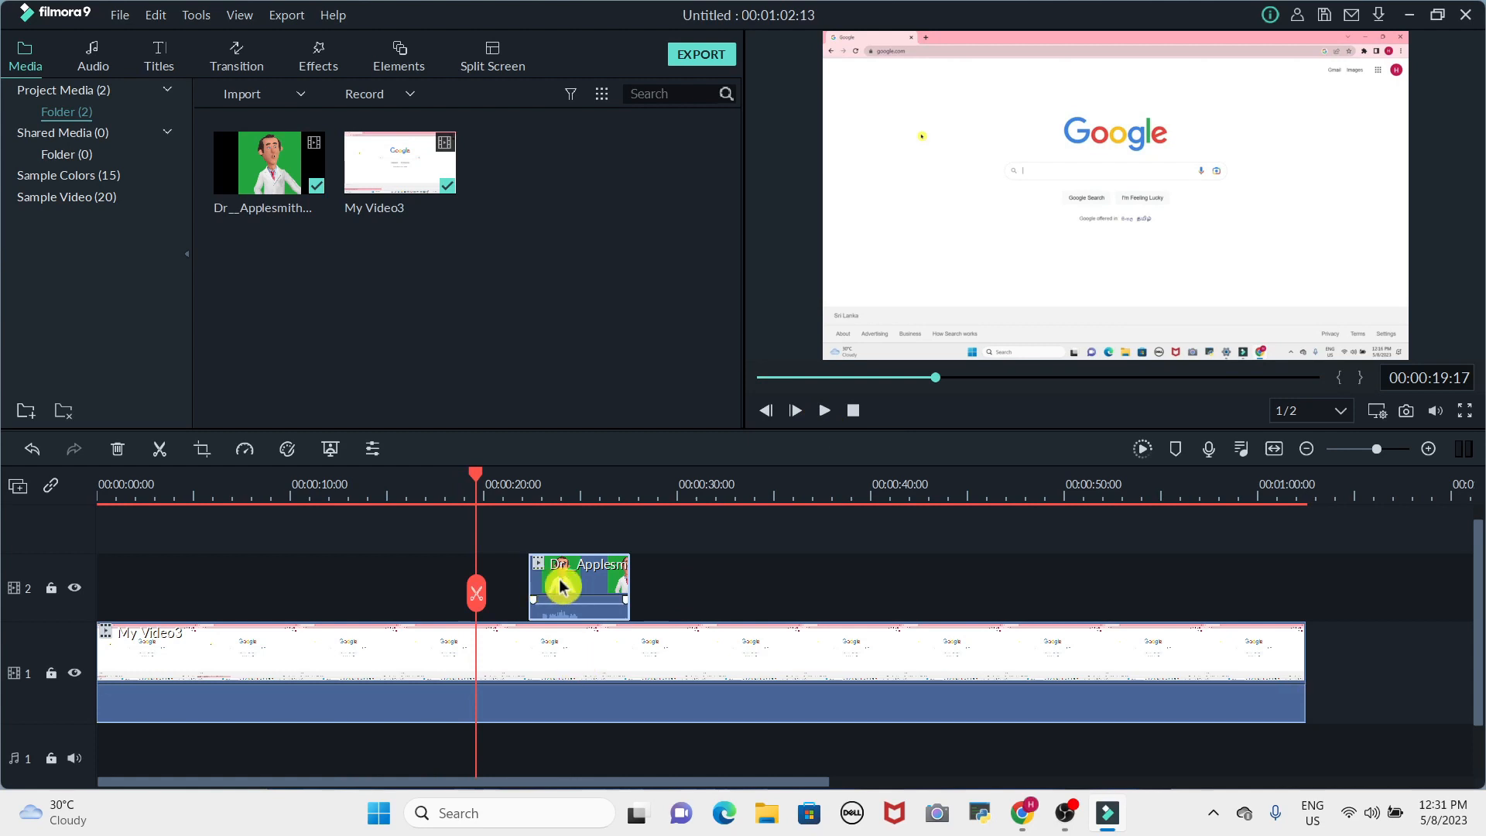
double_click(562, 586)
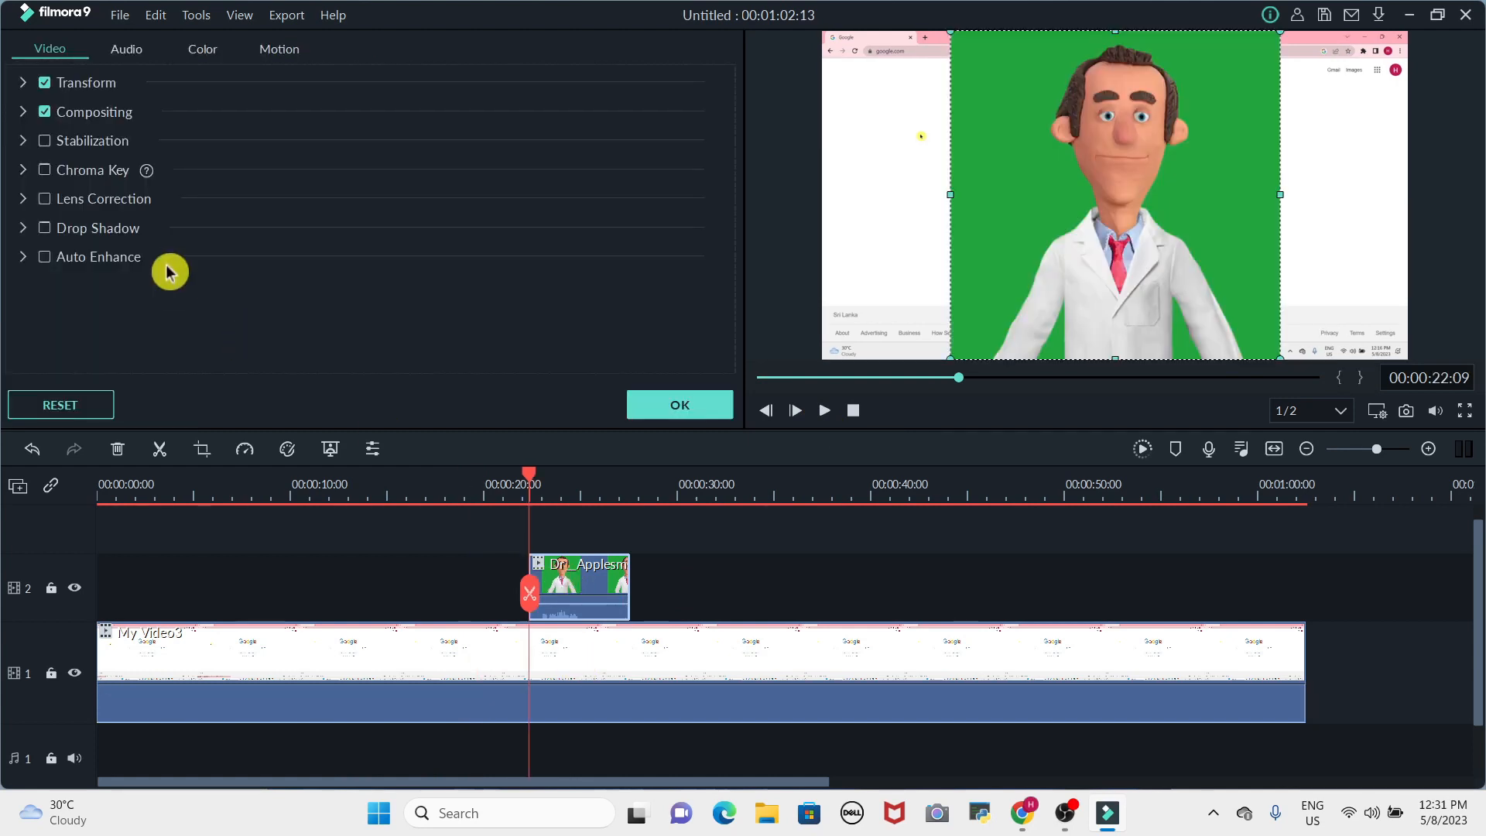
click(45, 171)
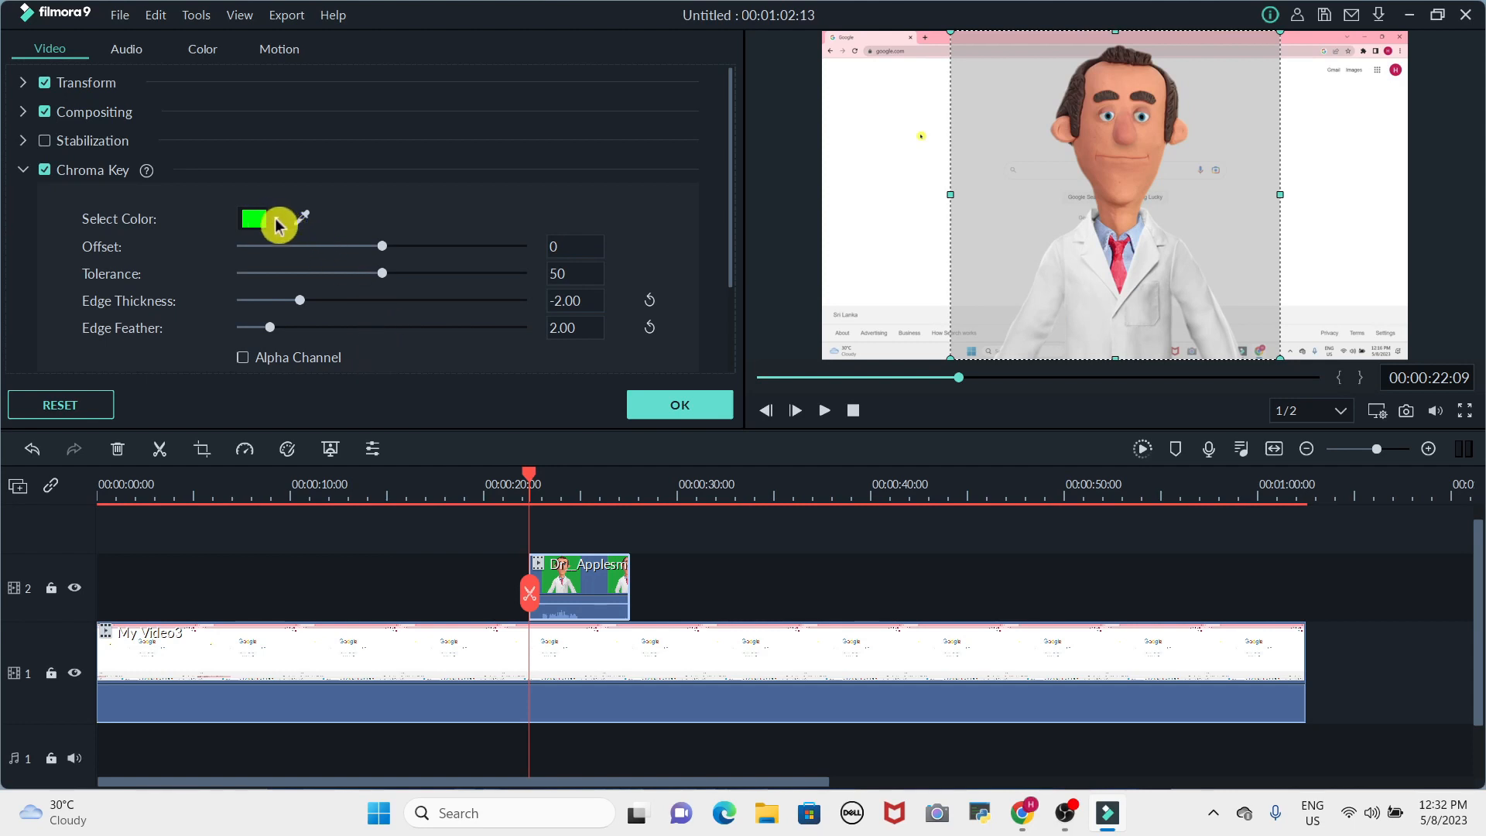
click(276, 223)
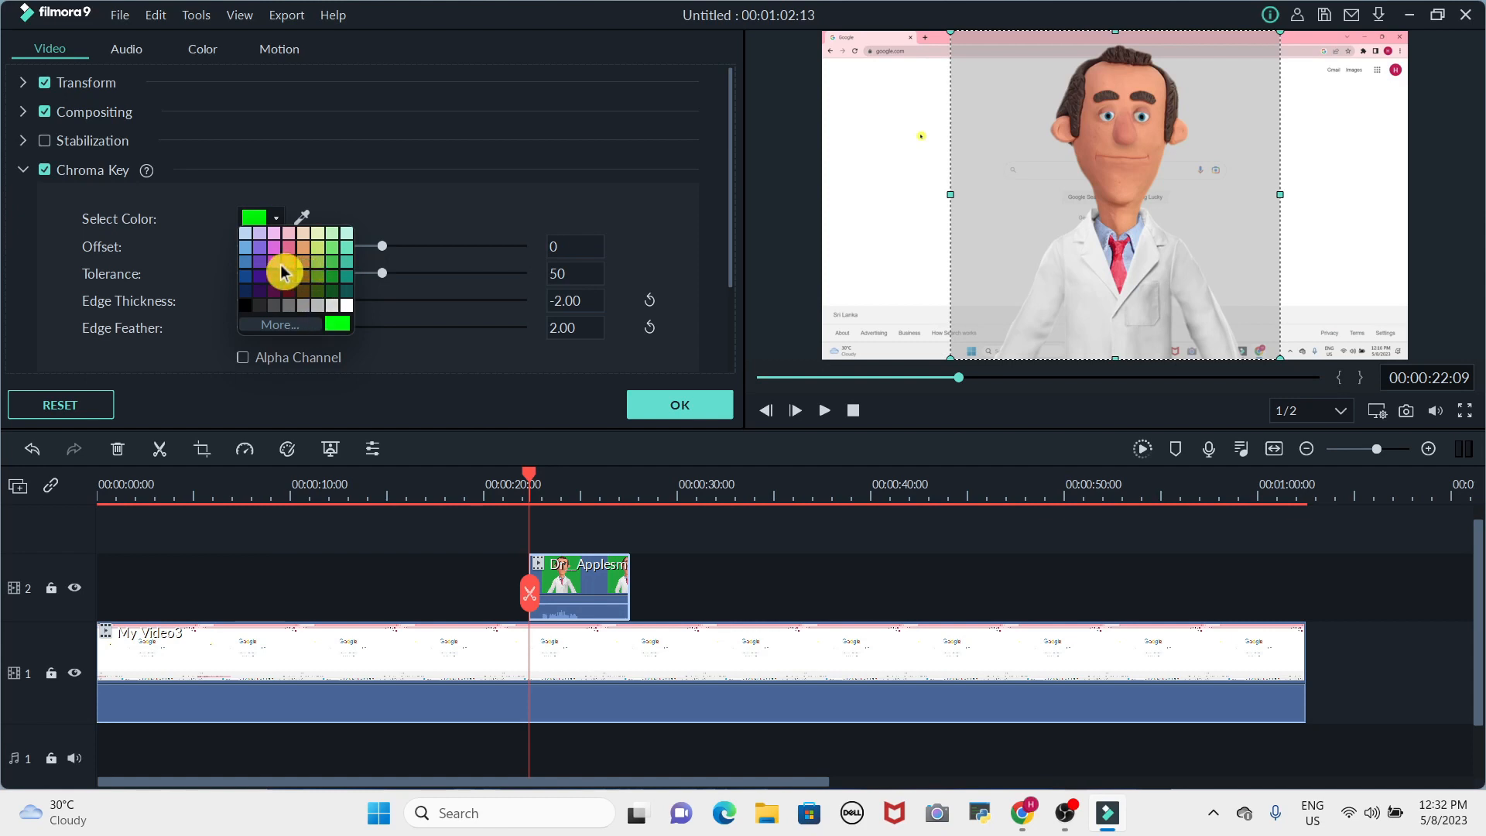
click(276, 223)
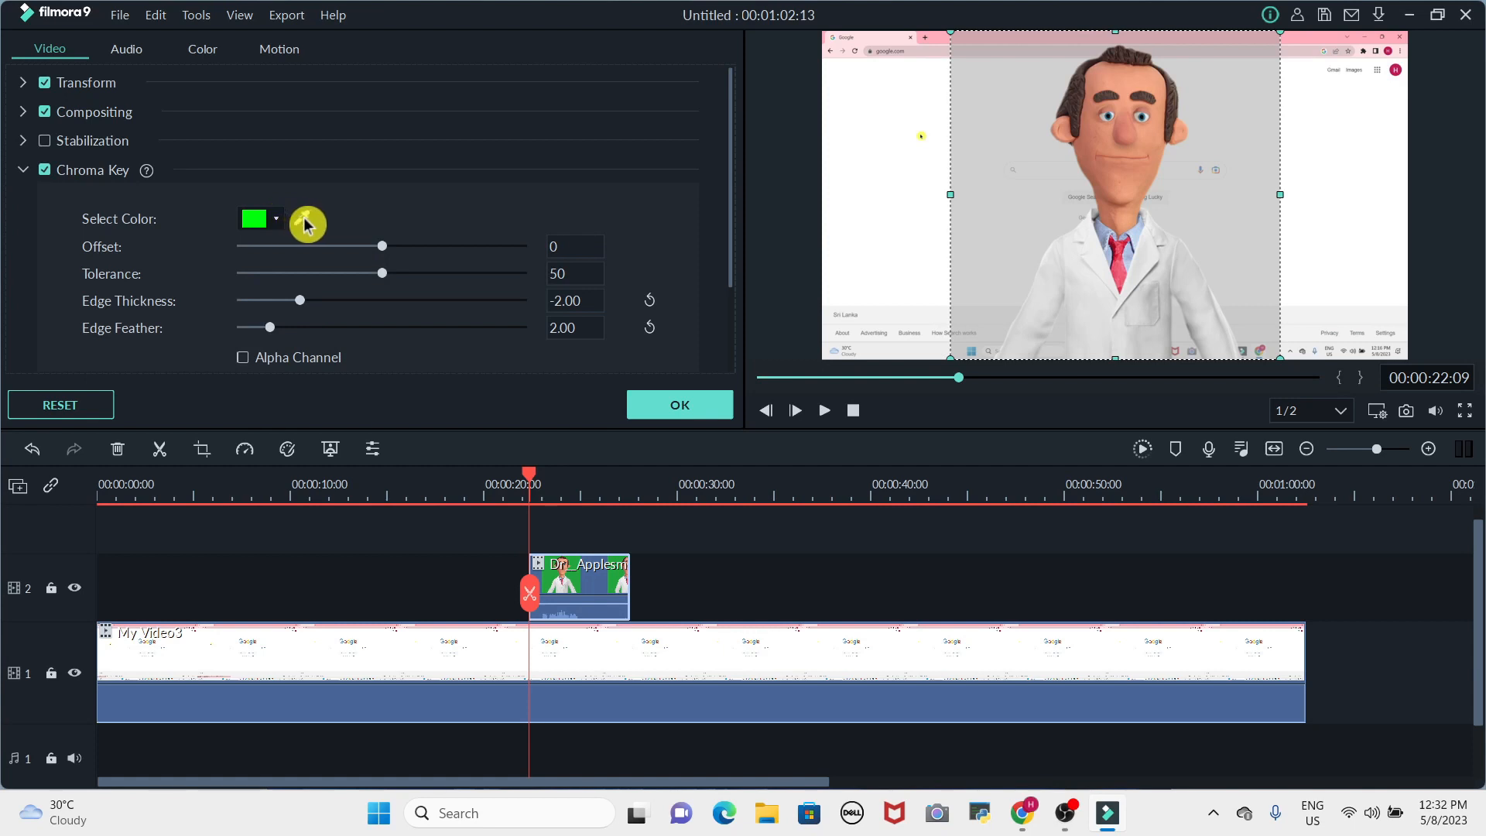
click(305, 224)
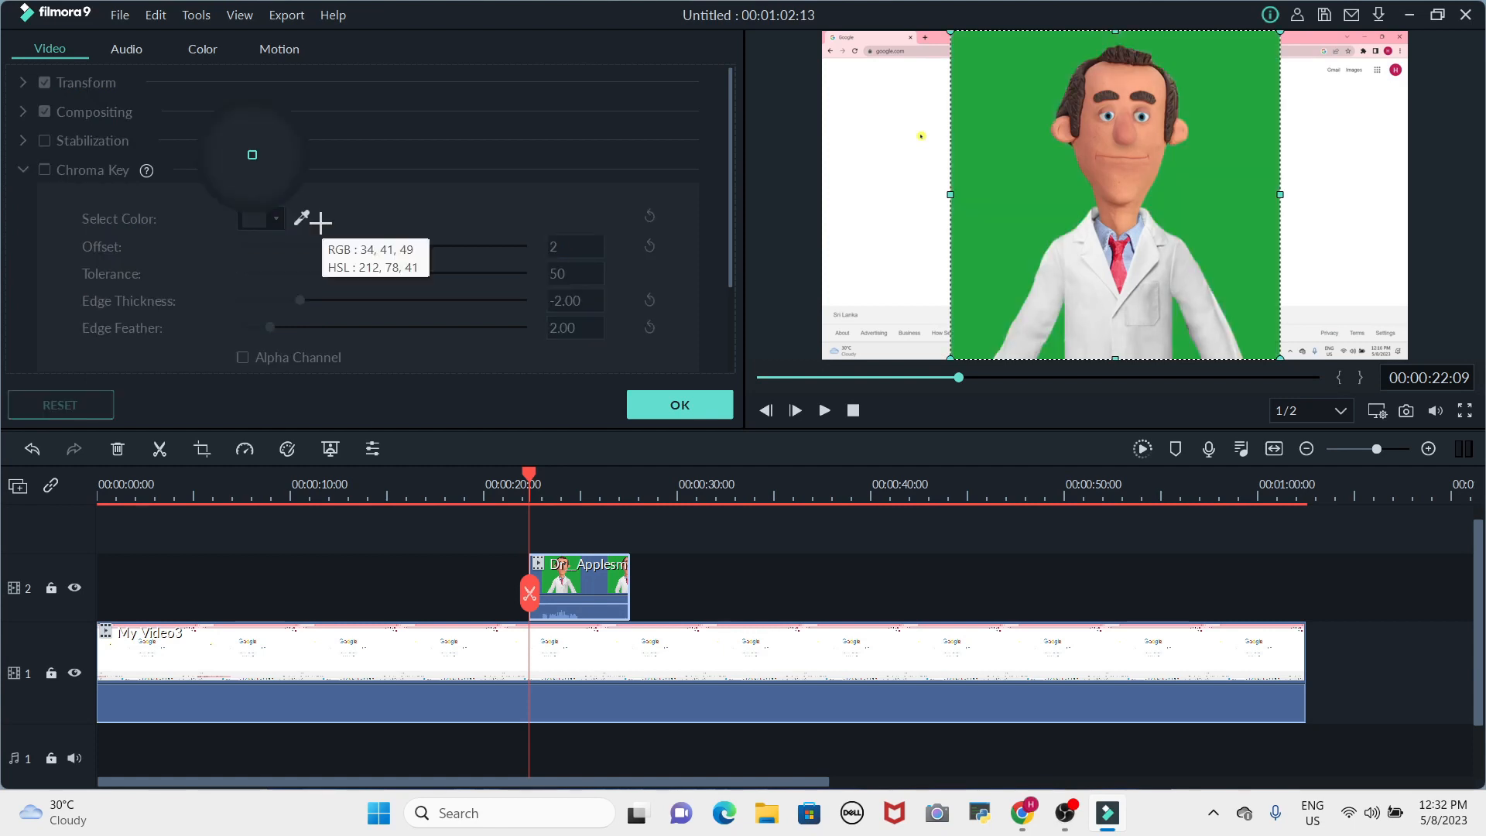
click(1031, 180)
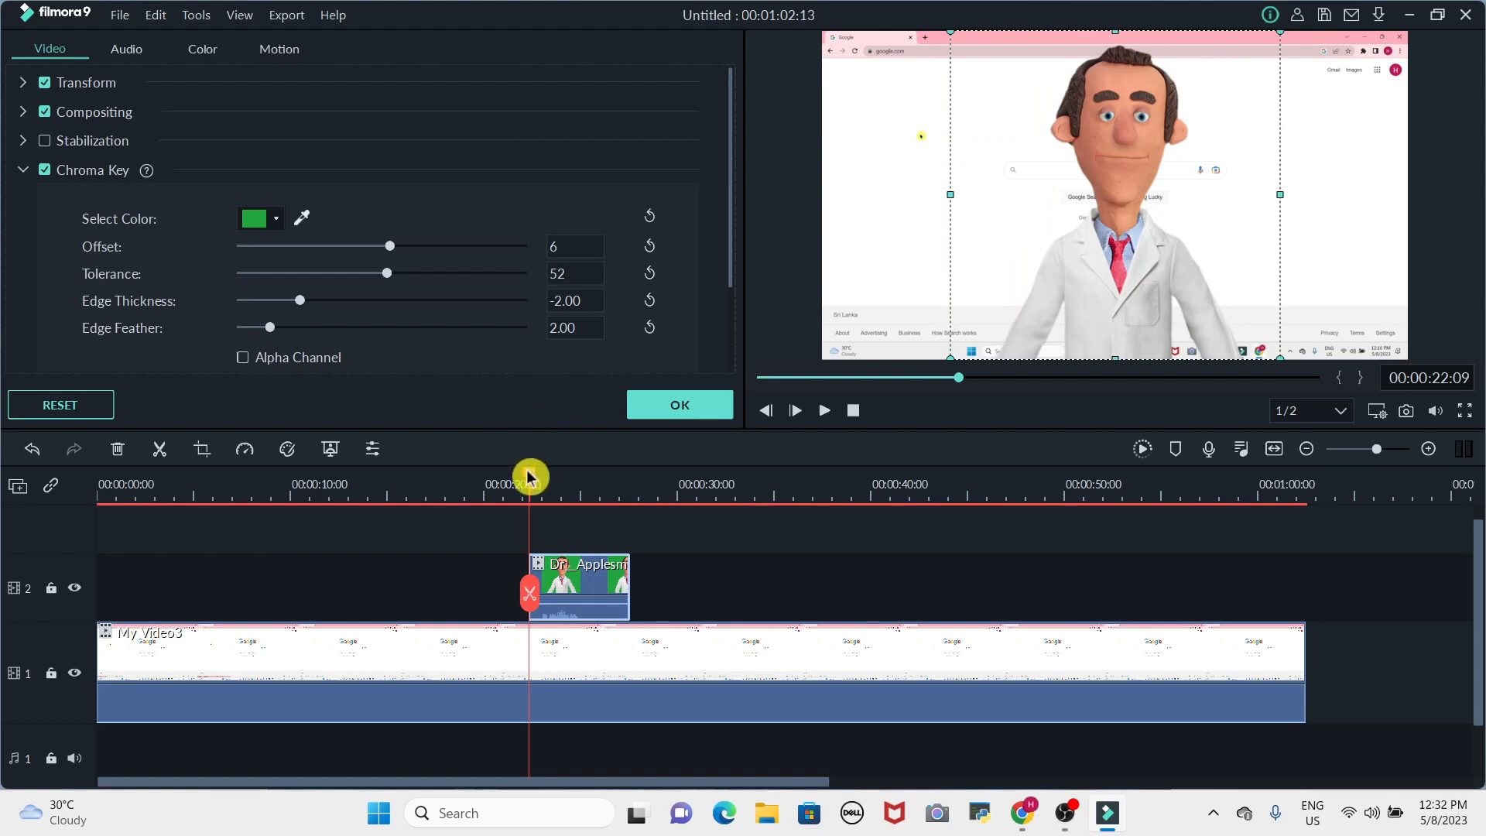
Play the timeline from about 20 seconds to check the keyed Dr__Applesmith overlay, and reselect its clip
drag(529, 476, 492, 476)
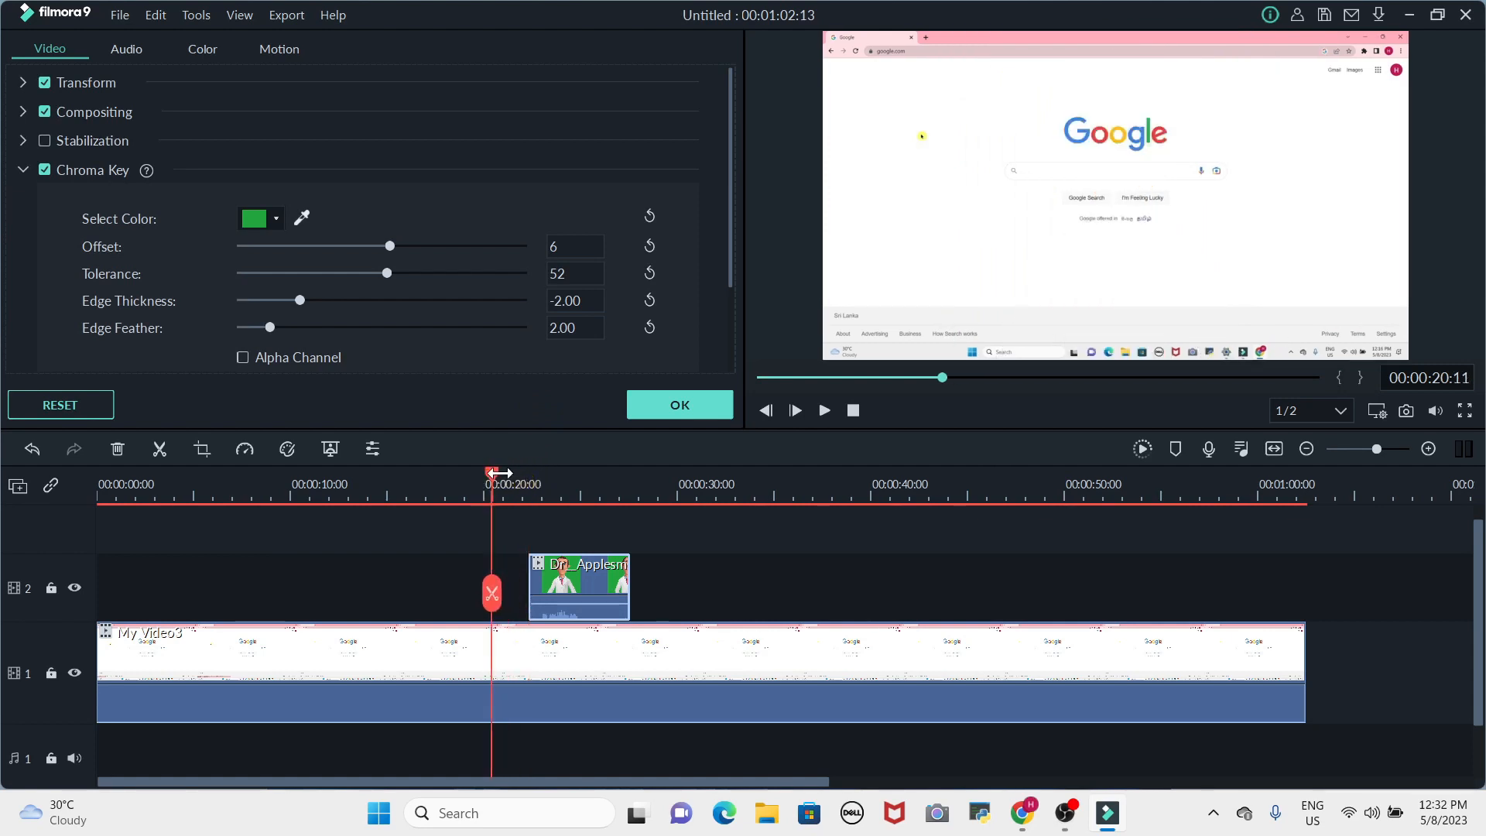
click(825, 415)
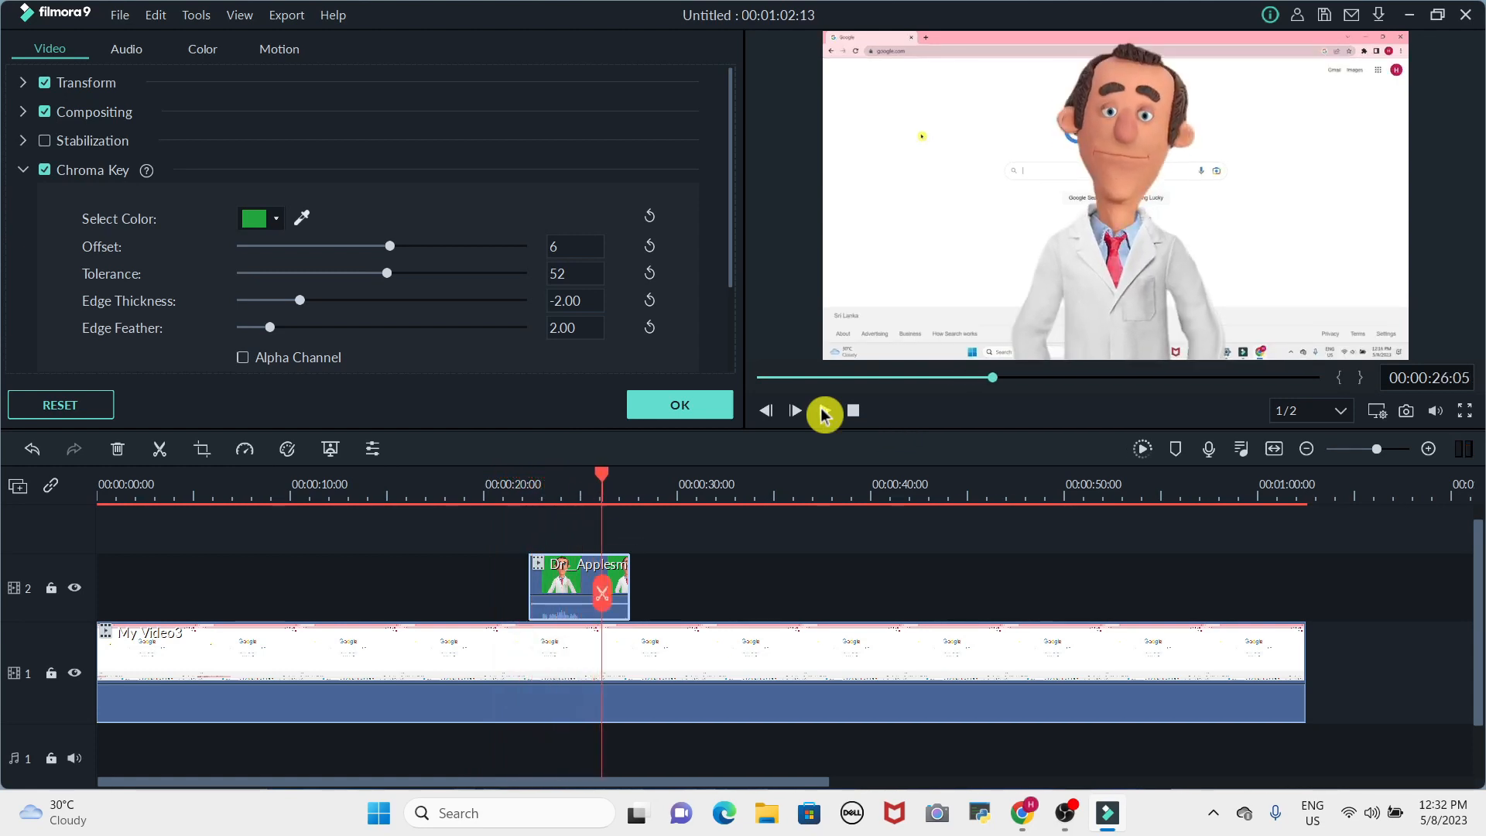
click(577, 584)
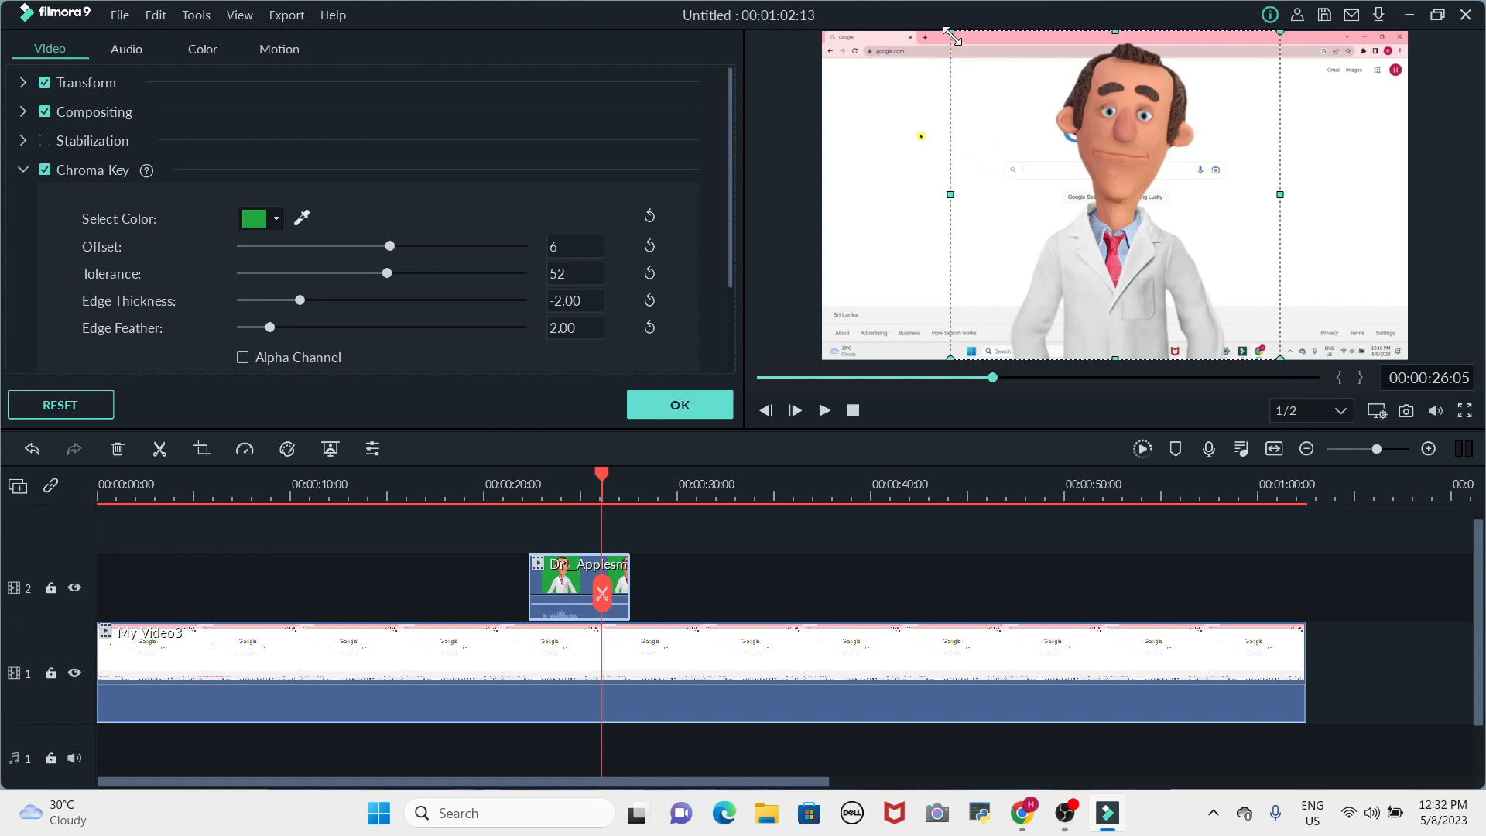
Shrink the Dr__Applesmith overlay to about half the frame height, place it in the video's lower-left corner, and apply the clip settings
drag(951, 31, 1067, 146)
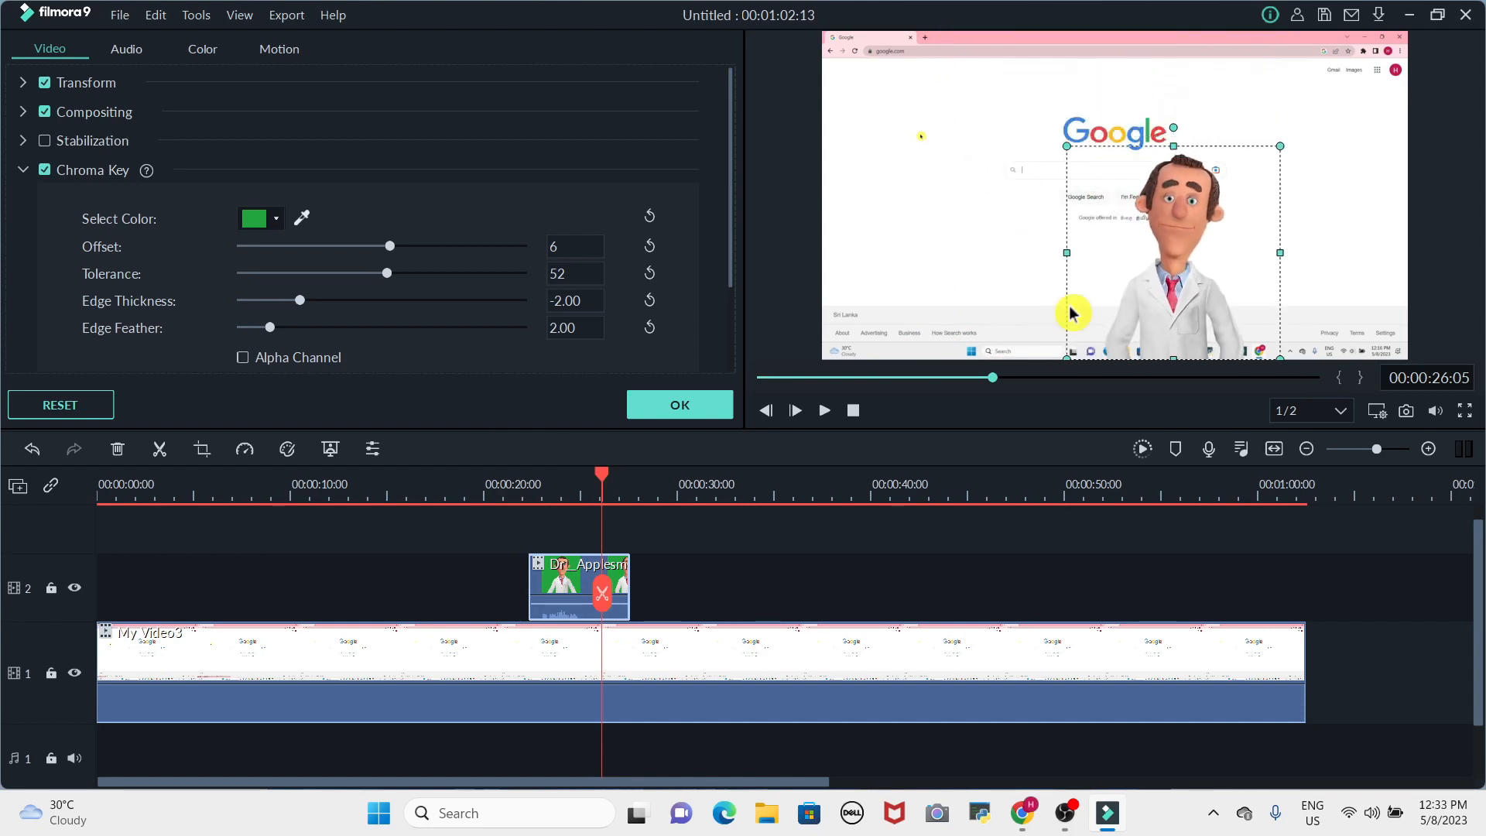
drag(1174, 244, 928, 242)
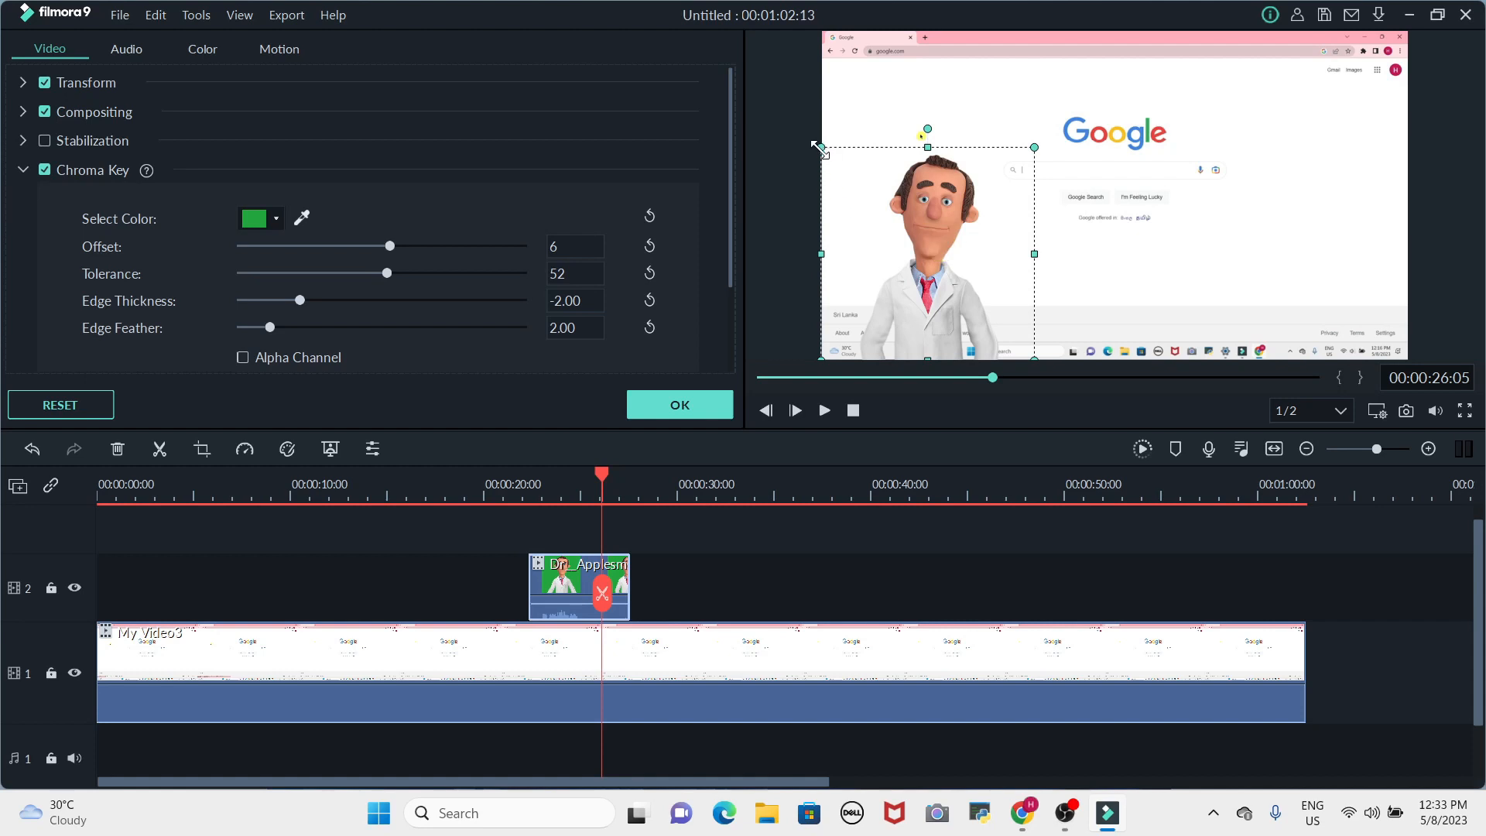
drag(818, 147, 855, 181)
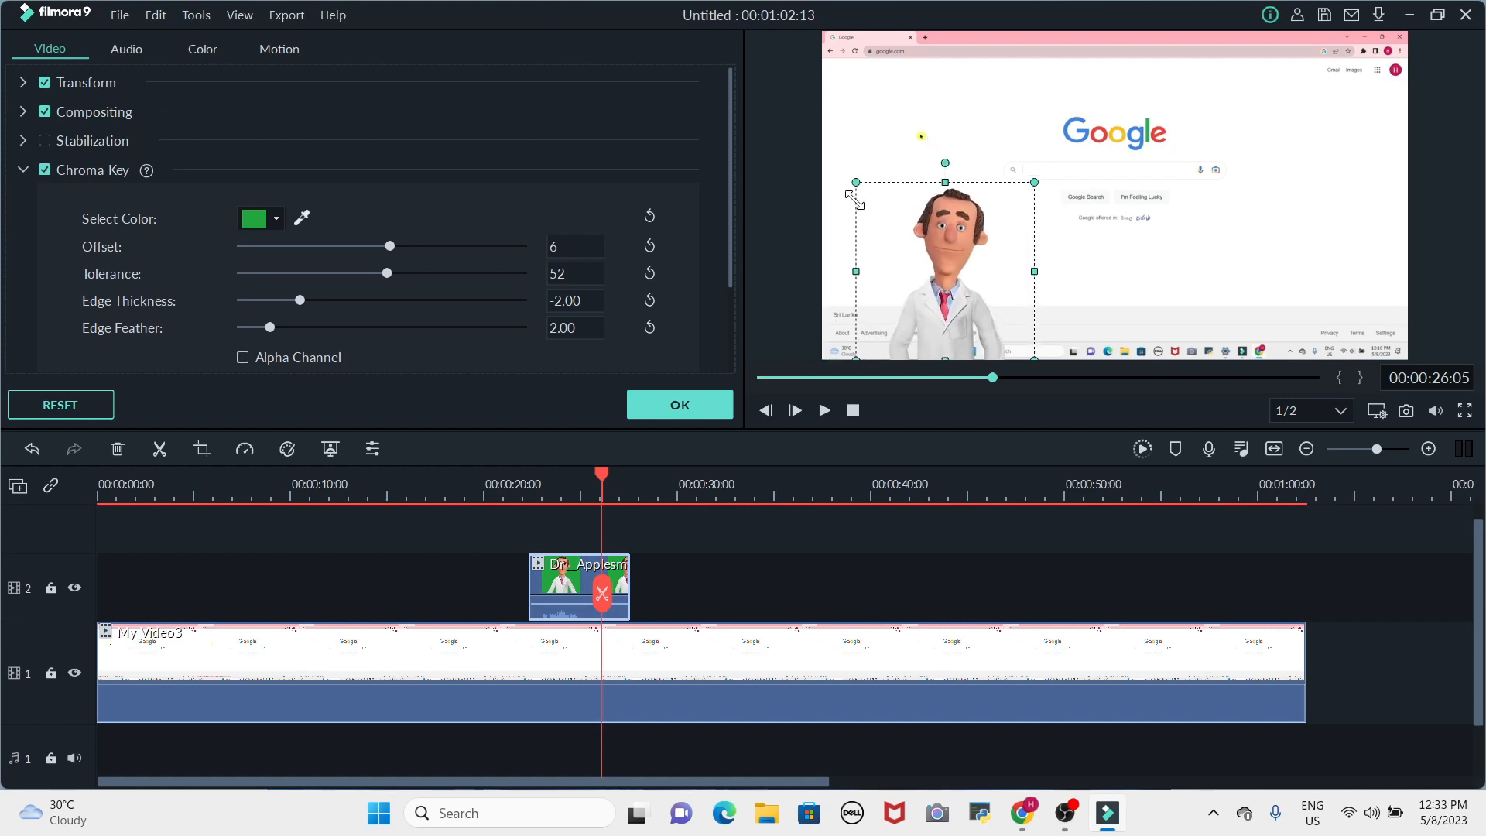
mouse_move(903, 254)
mouse_down()
mouse_move(868, 236)
mouse_move(885, 238)
mouse_up()
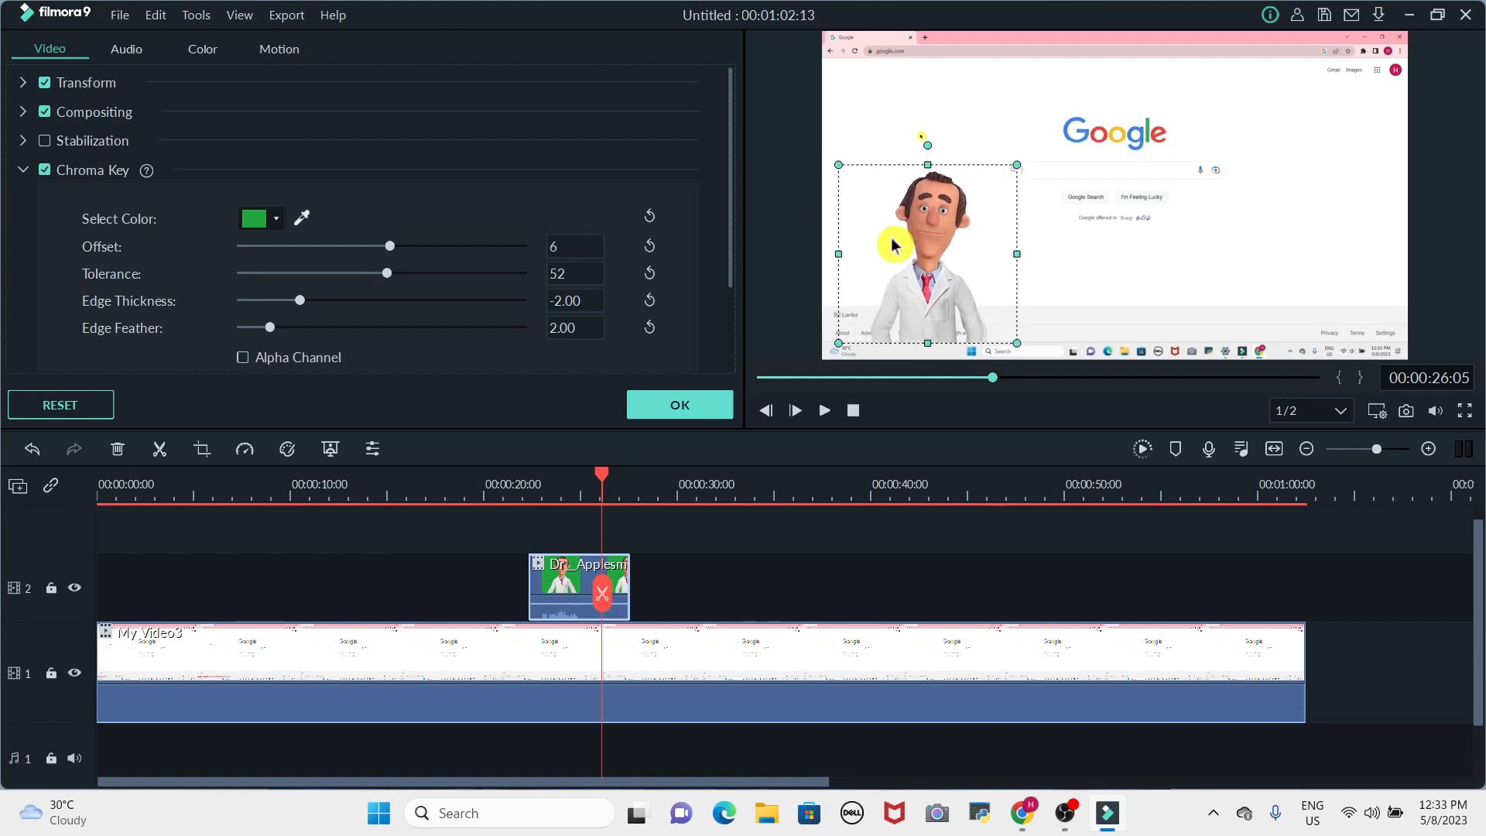
click(676, 405)
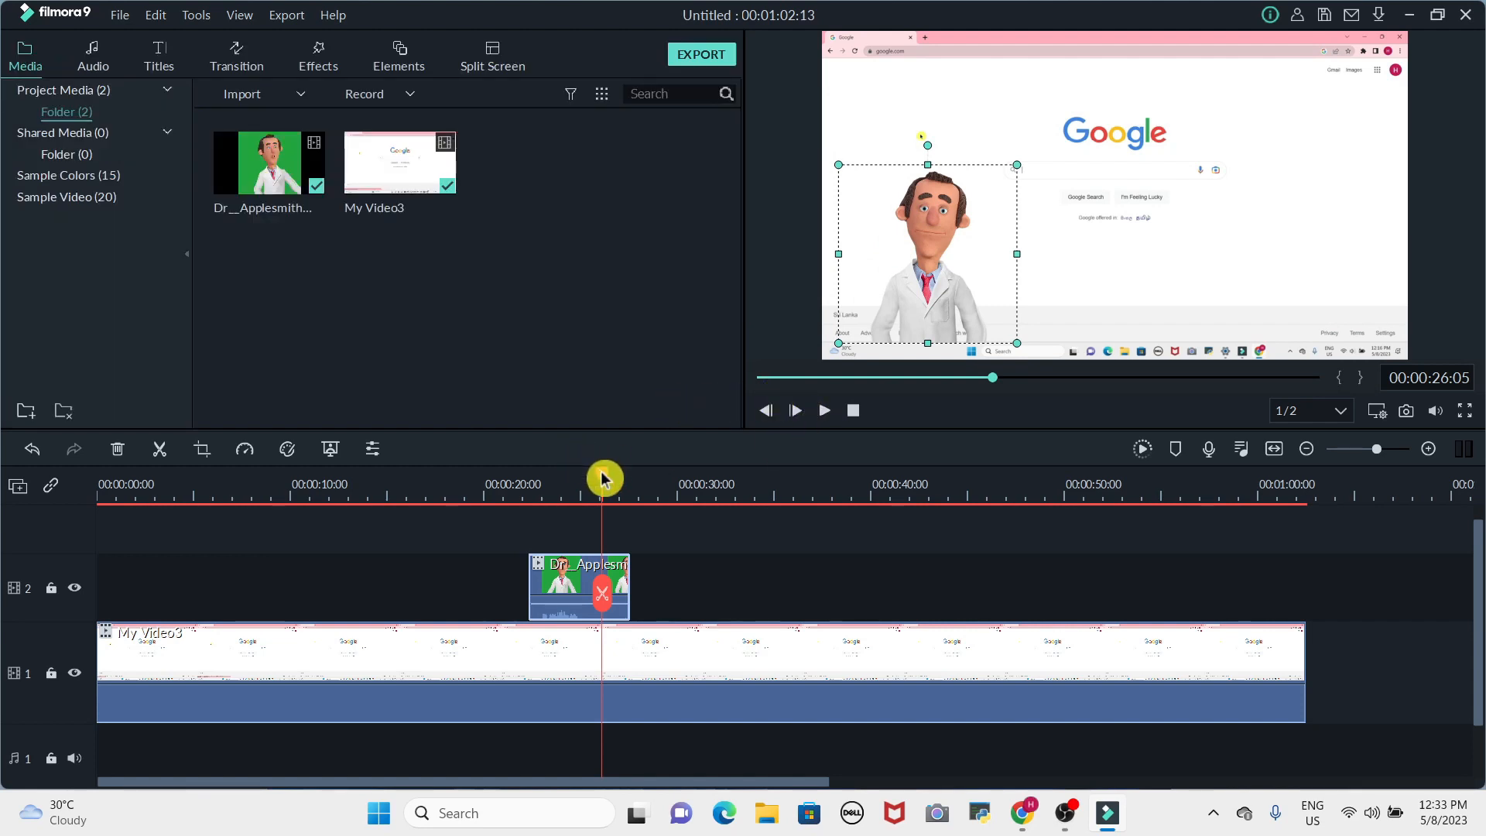
Play the timeline twice, from about 18 and 20 seconds, through the Dr__Applesmith clip to check the resized overlay
drag(601, 478, 442, 484)
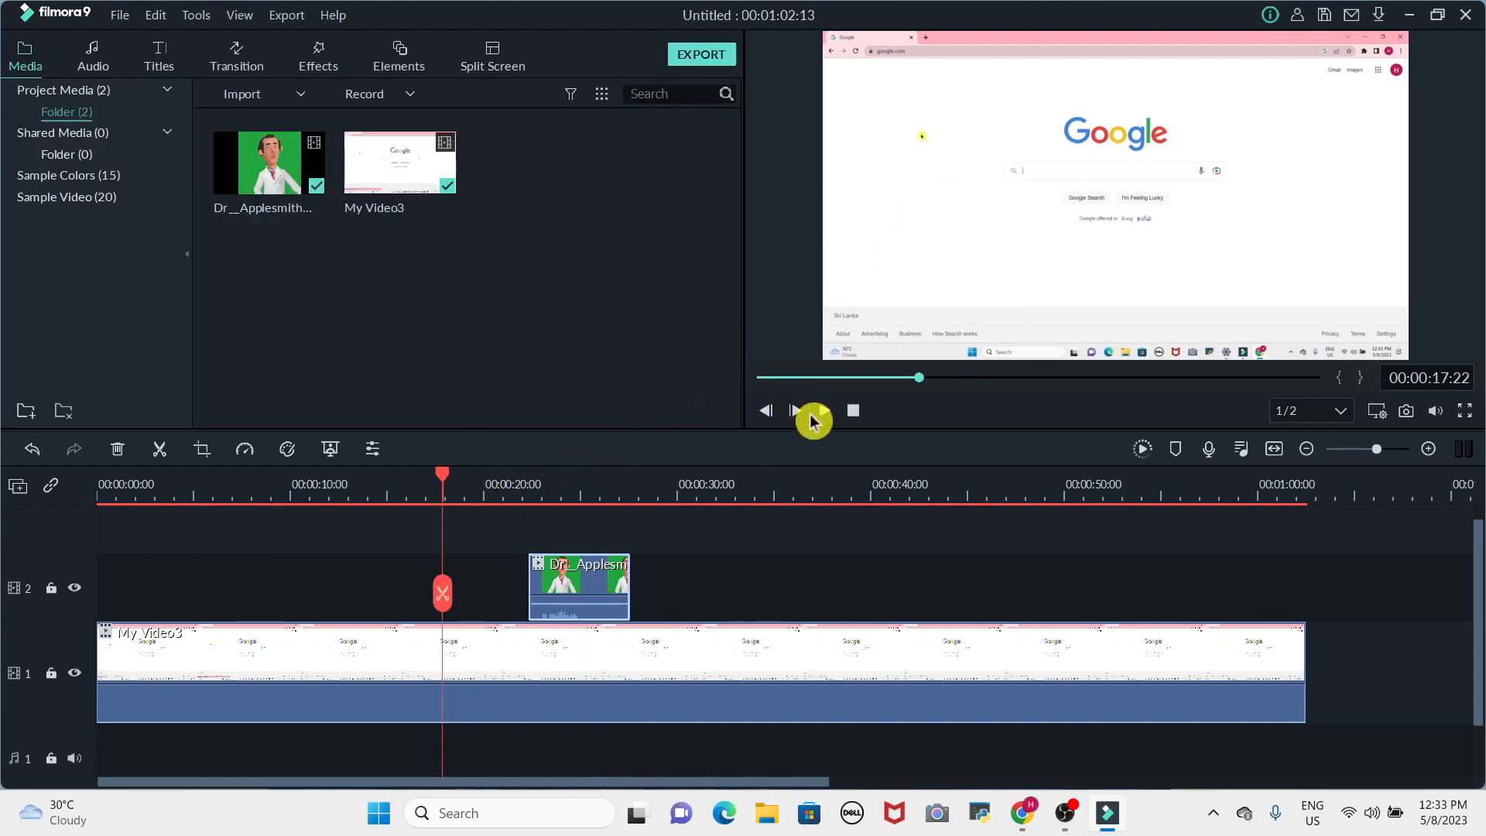
click(825, 416)
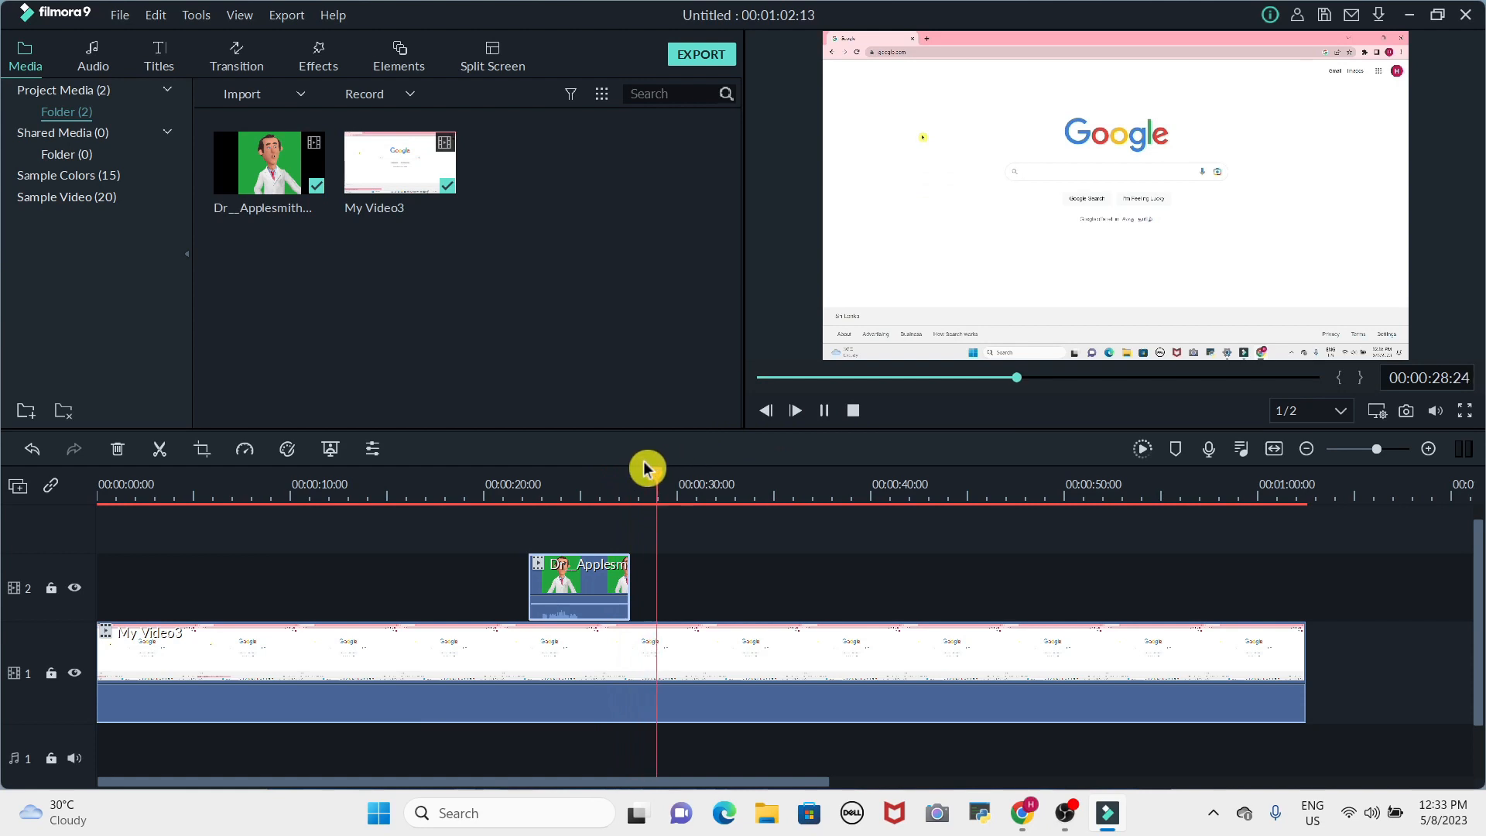
click(825, 410)
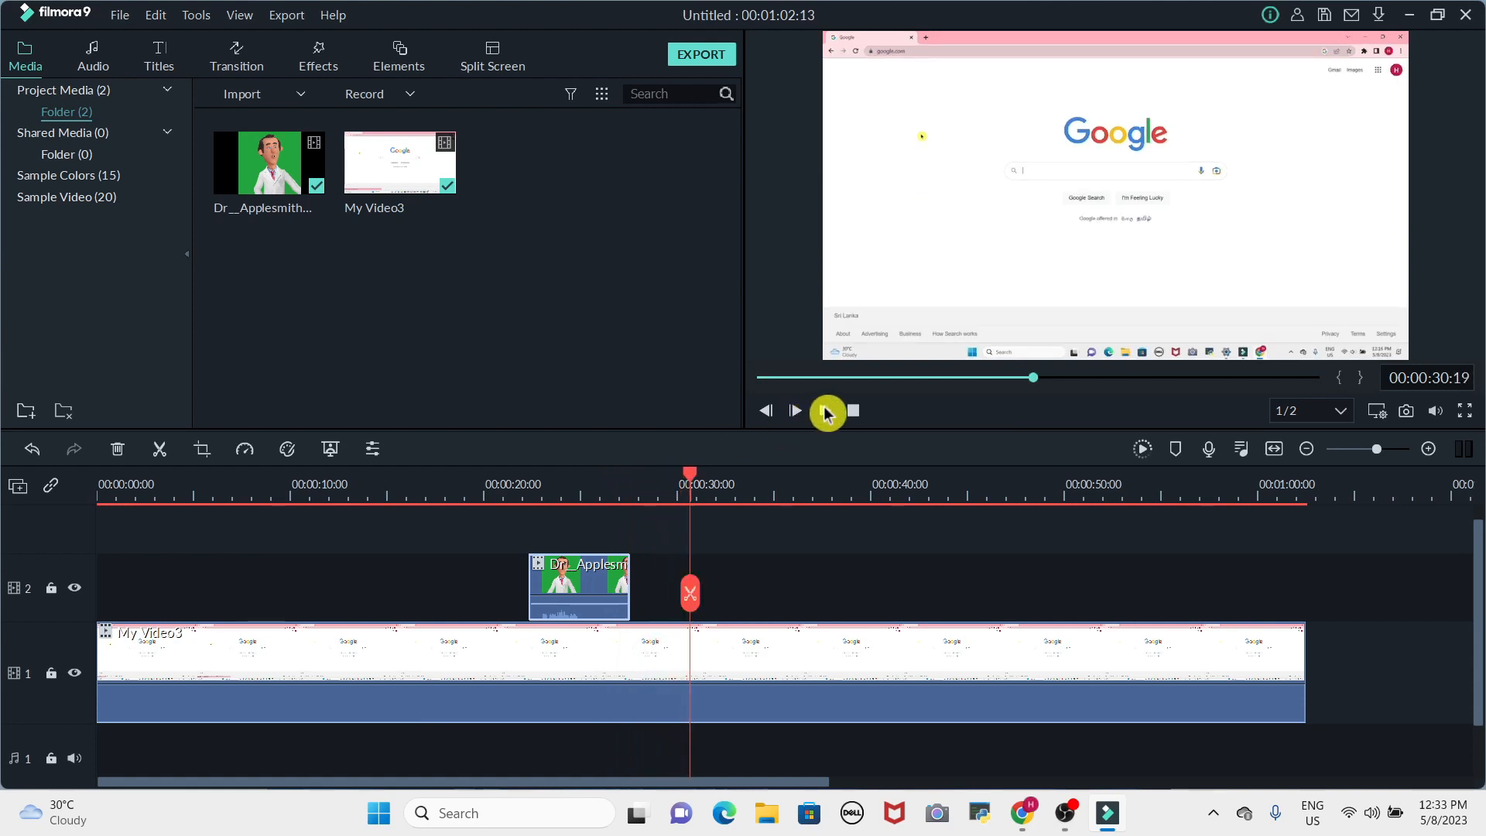
drag(691, 478, 477, 490)
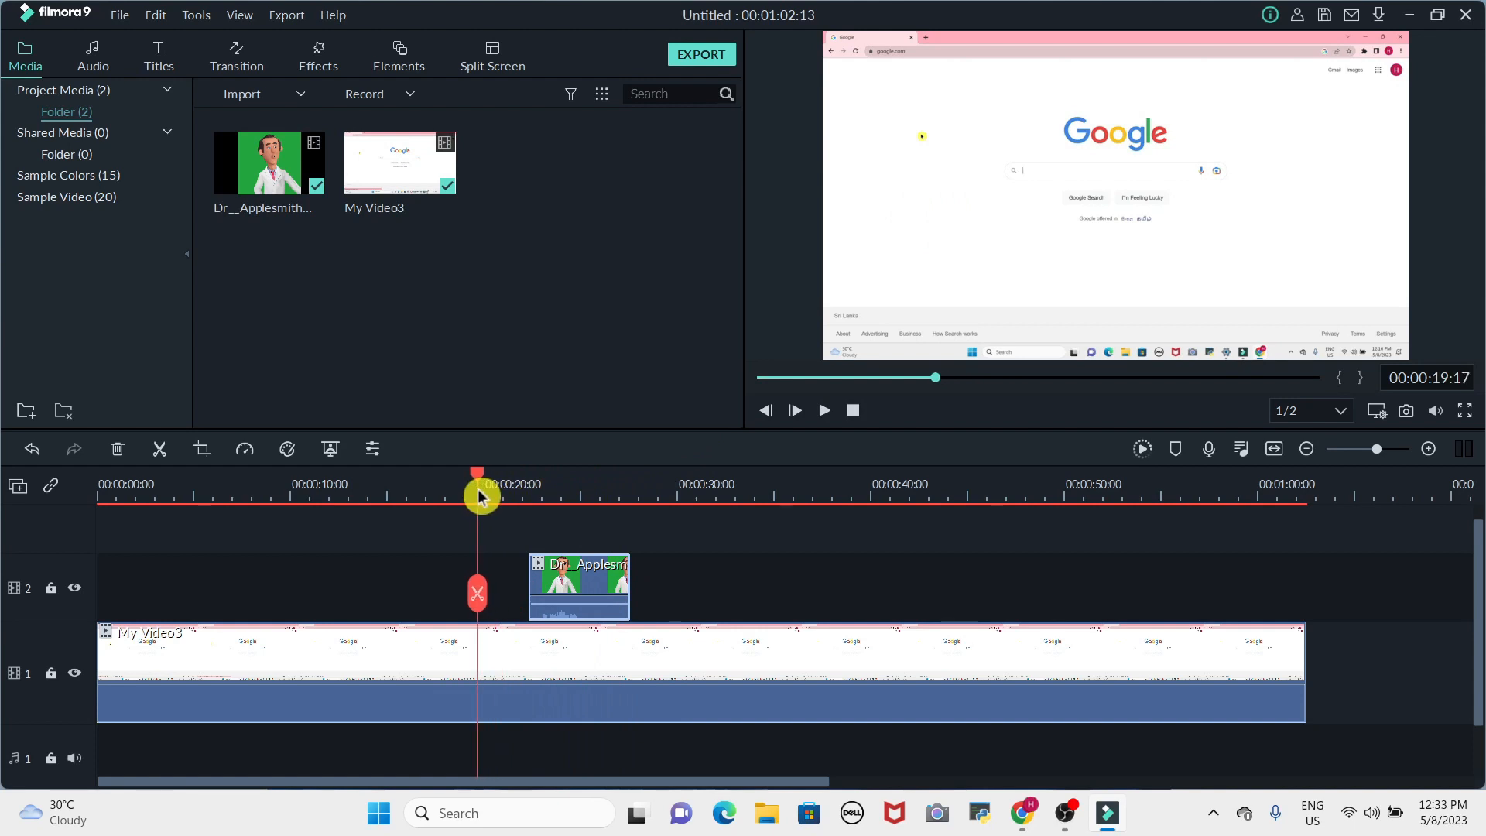
click(825, 411)
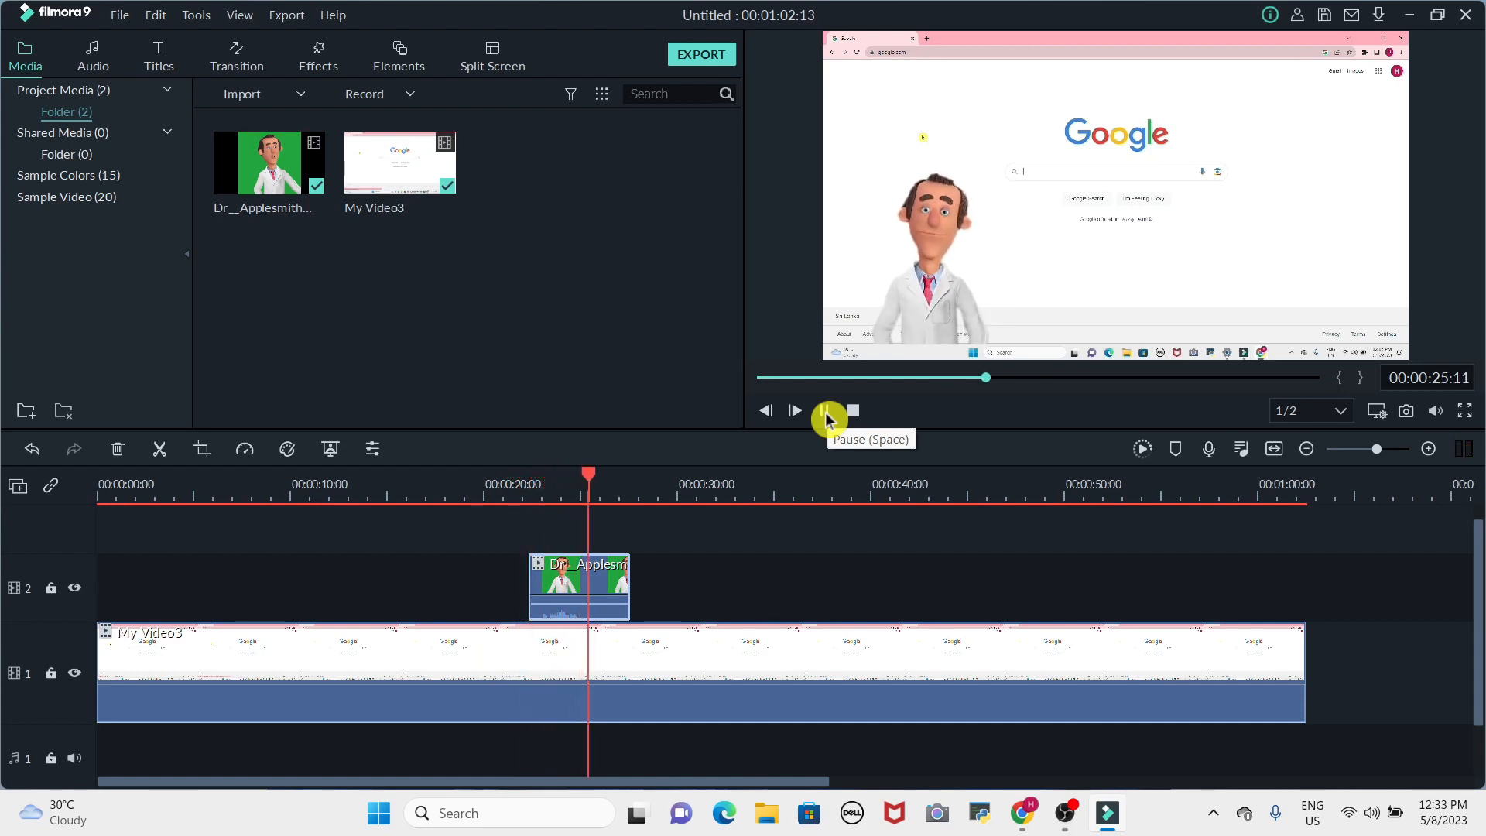
click(825, 411)
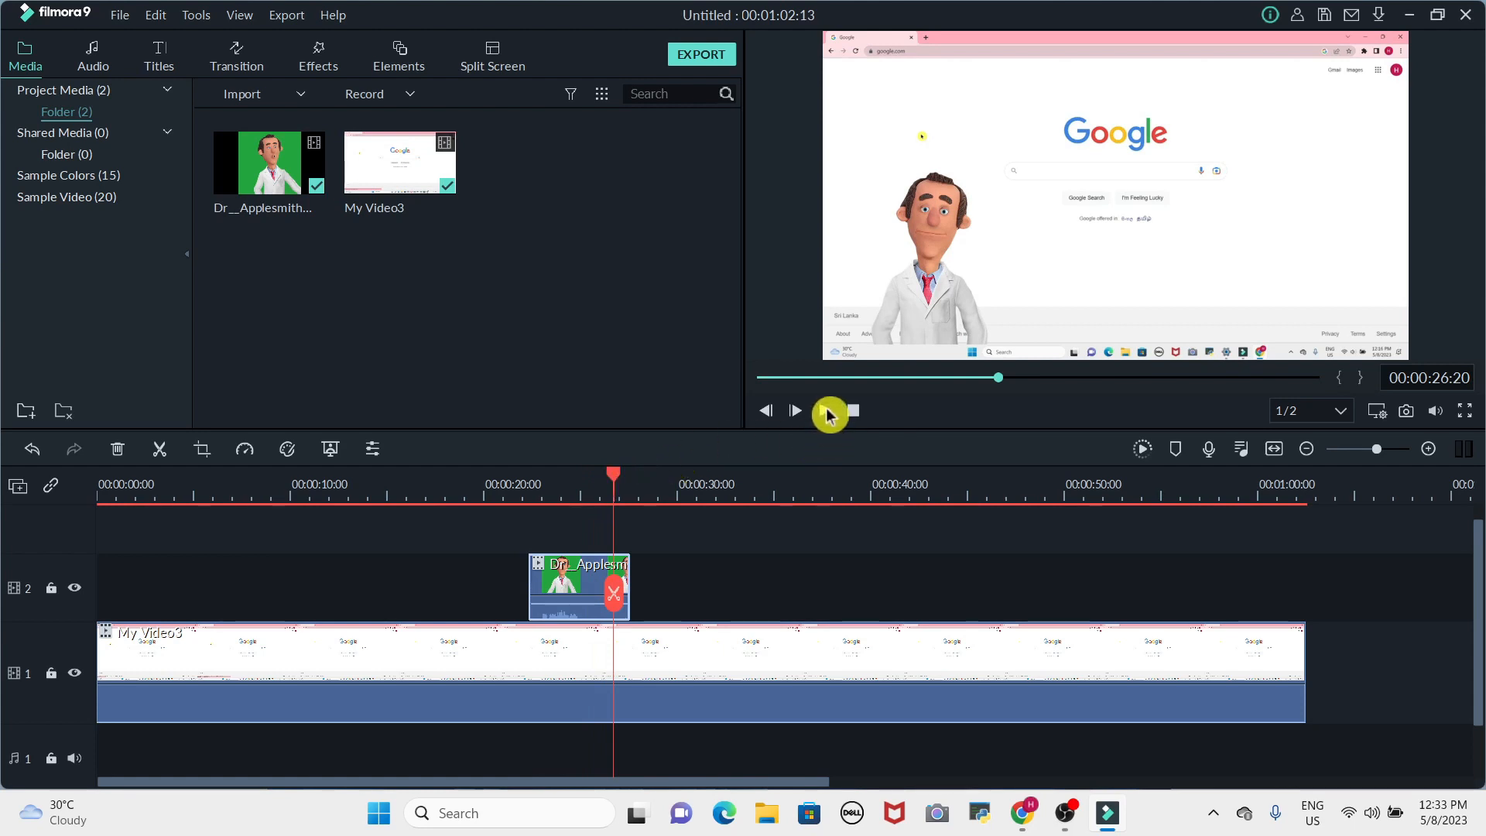
click(825, 411)
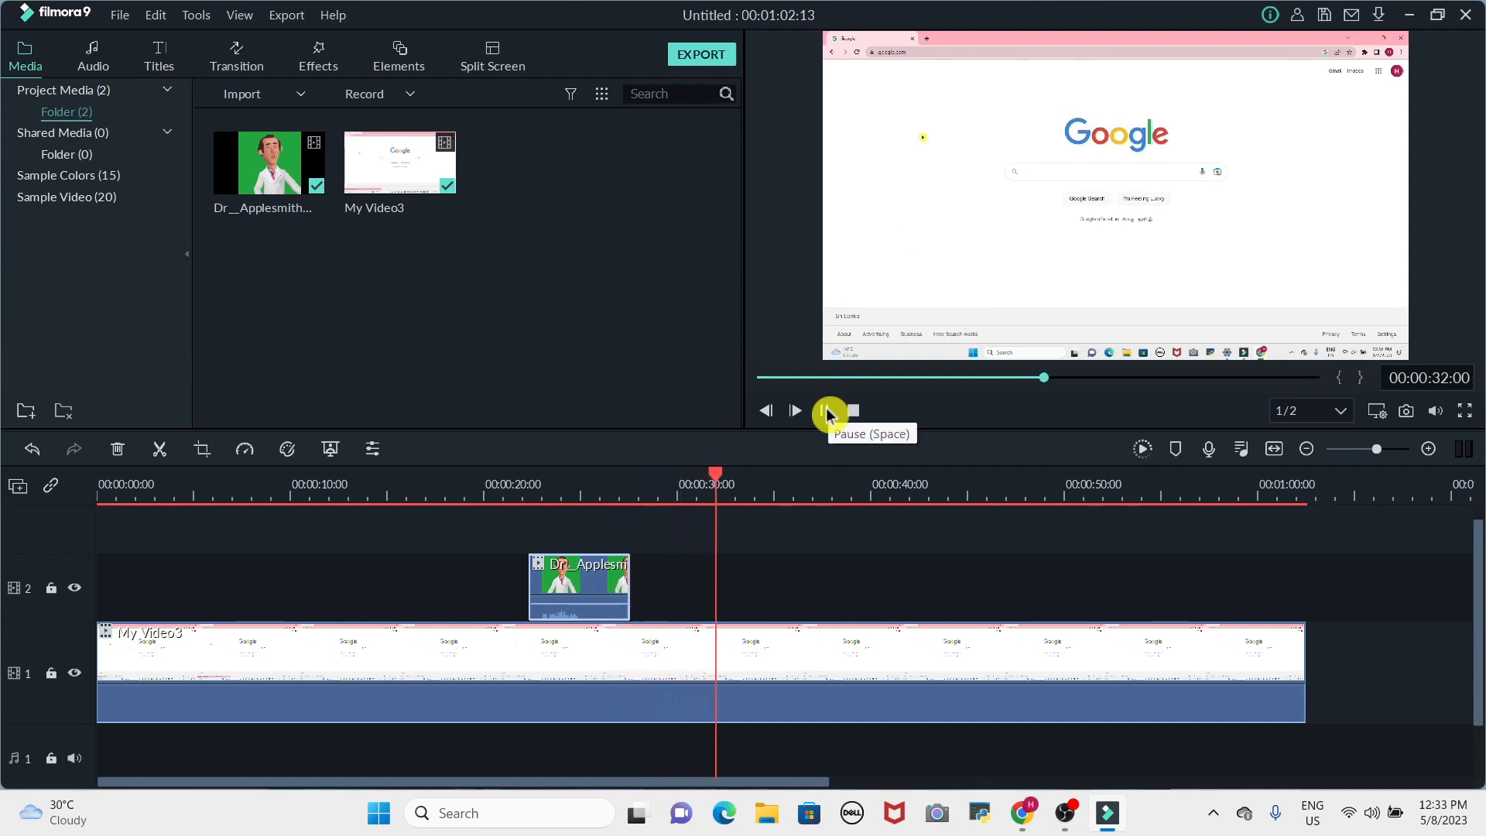
click(827, 415)
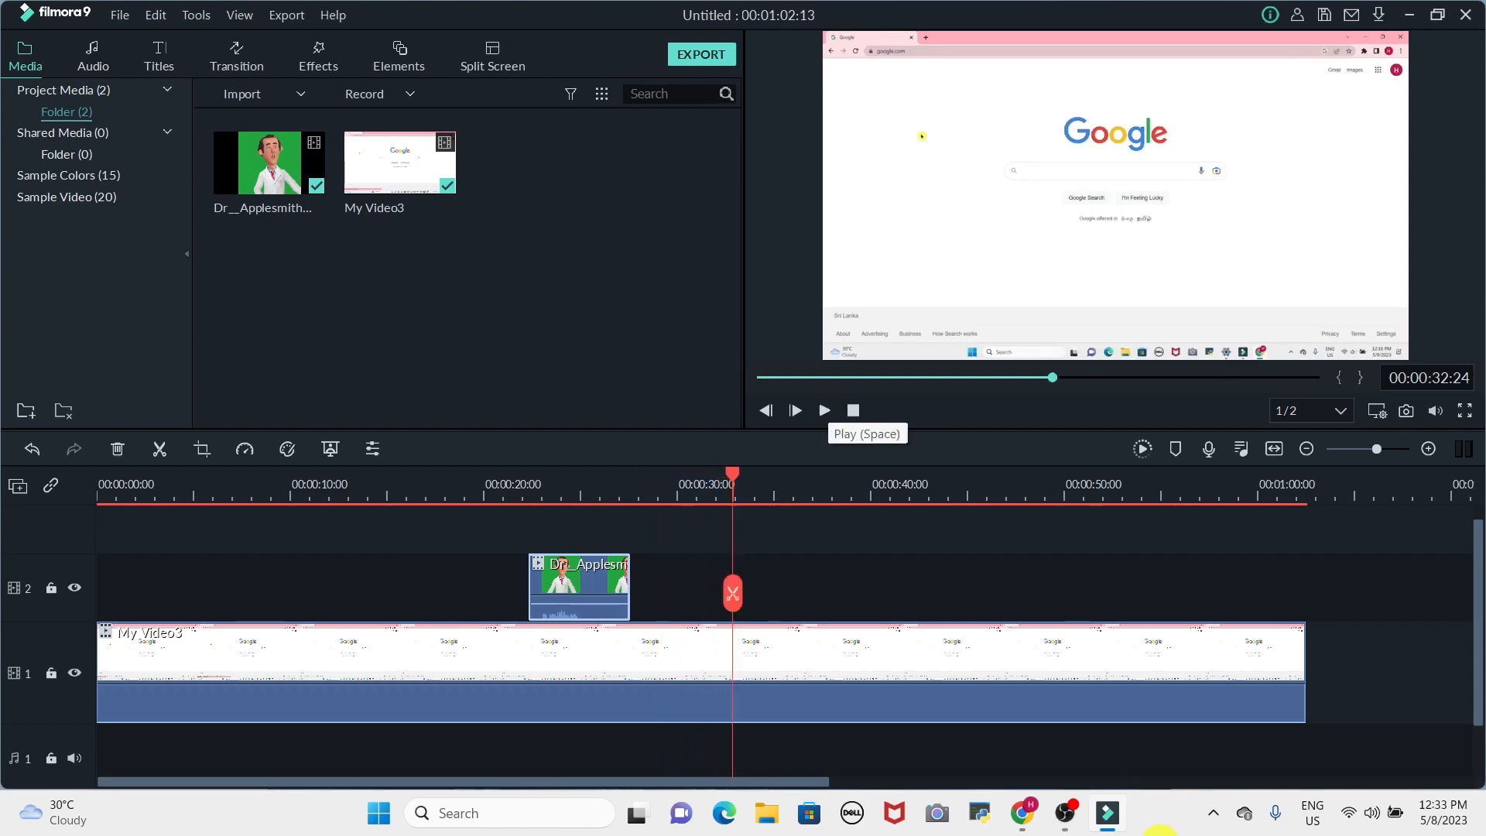